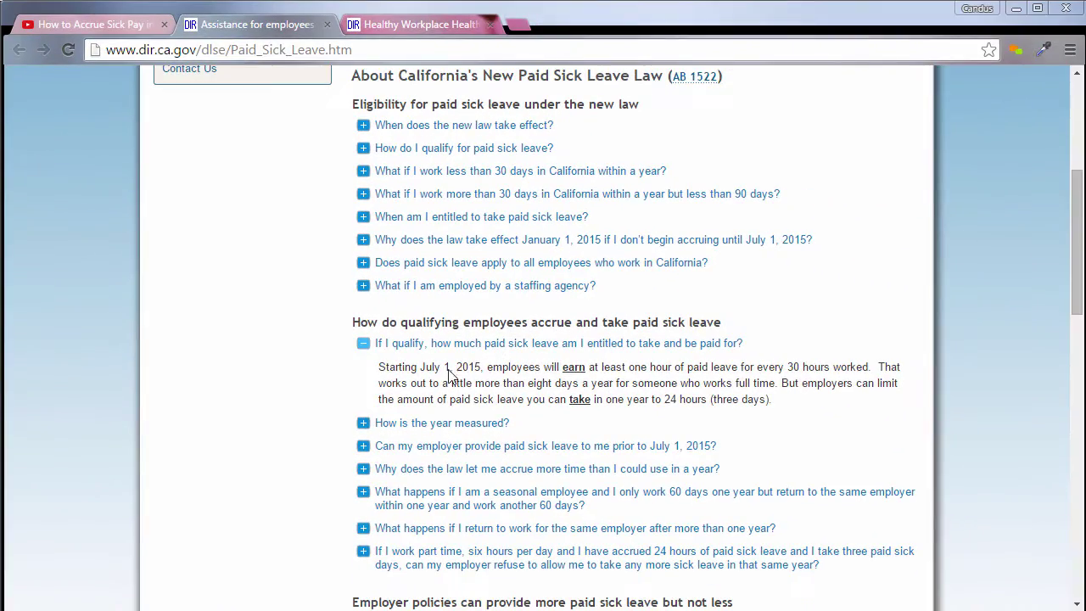
# Expand the FAQ answer on how to qualify for paid sick leave in the eligibility section
pyautogui.scroll(2, 497, 316)
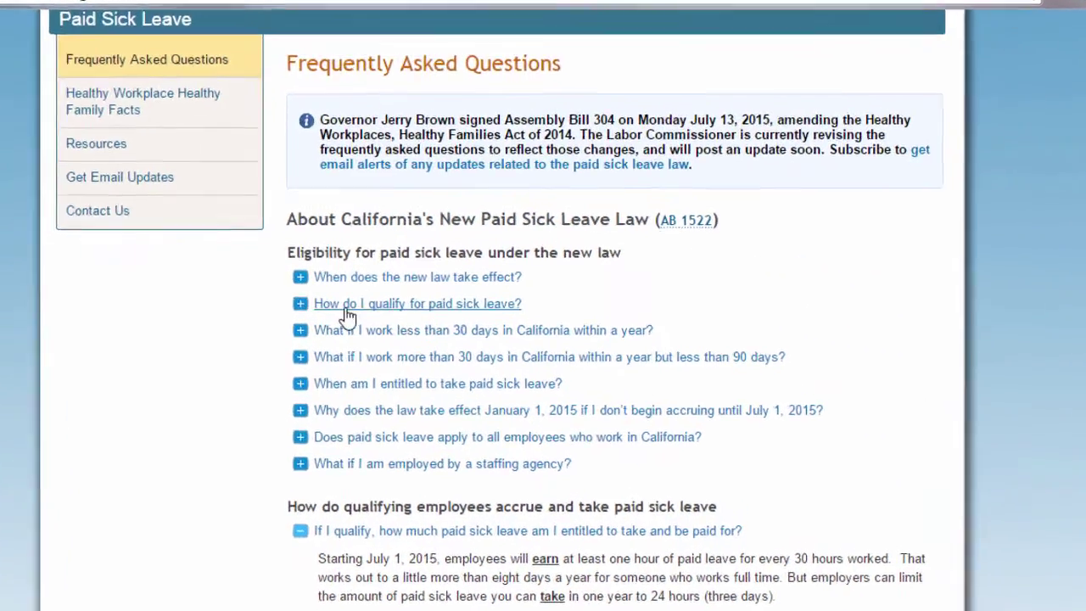
pyautogui.click(492, 317)
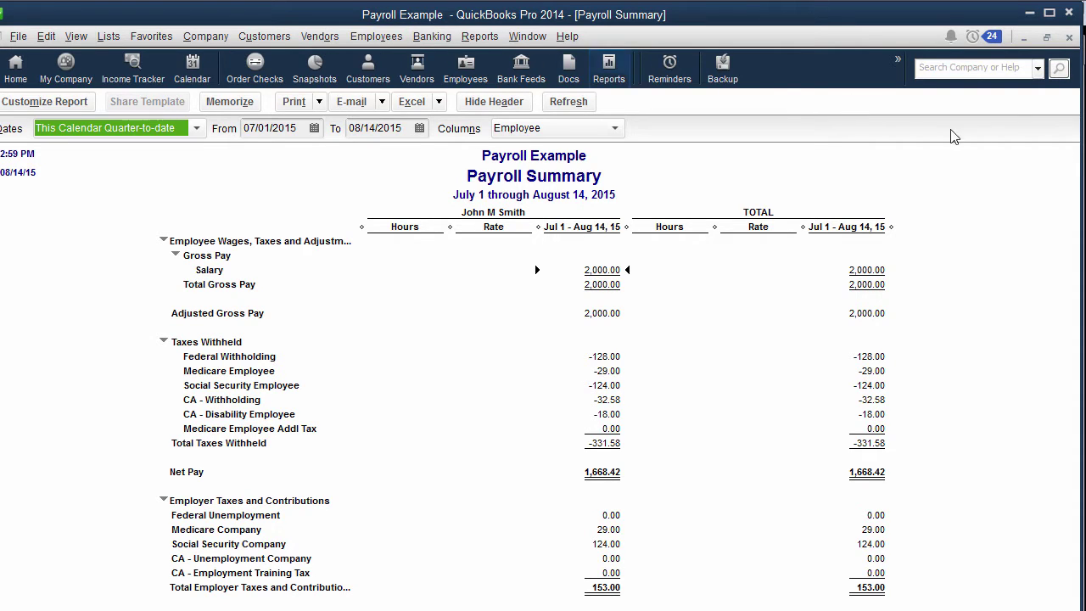
# Switch to the maximized Employee Center and open the employee's sick and vacation settings to inspect the hours accrued per hour paid
pyautogui.click(1024, 38)
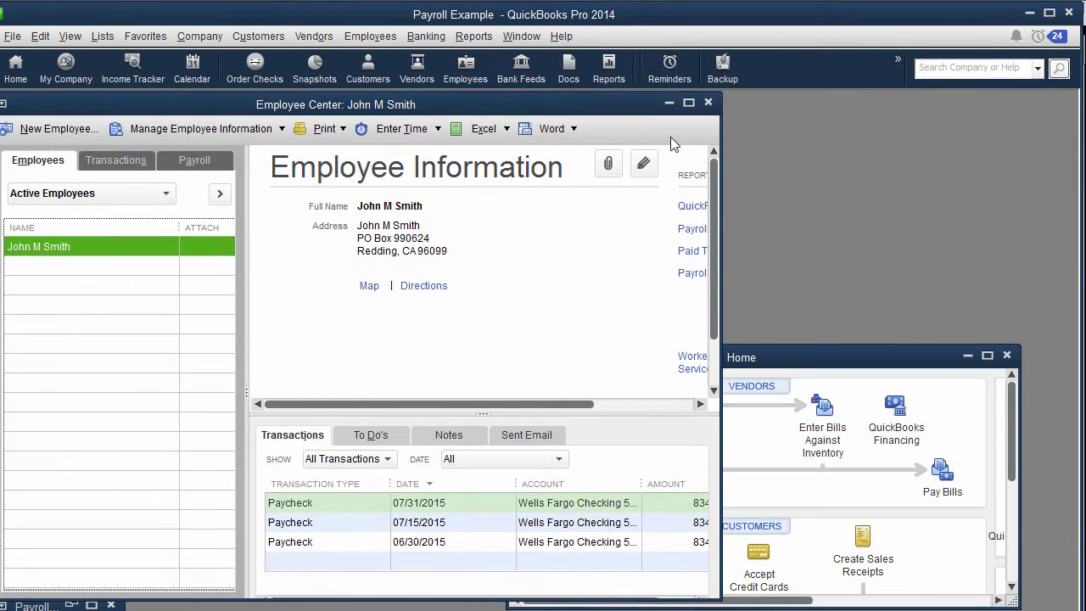
pyautogui.click(688, 103)
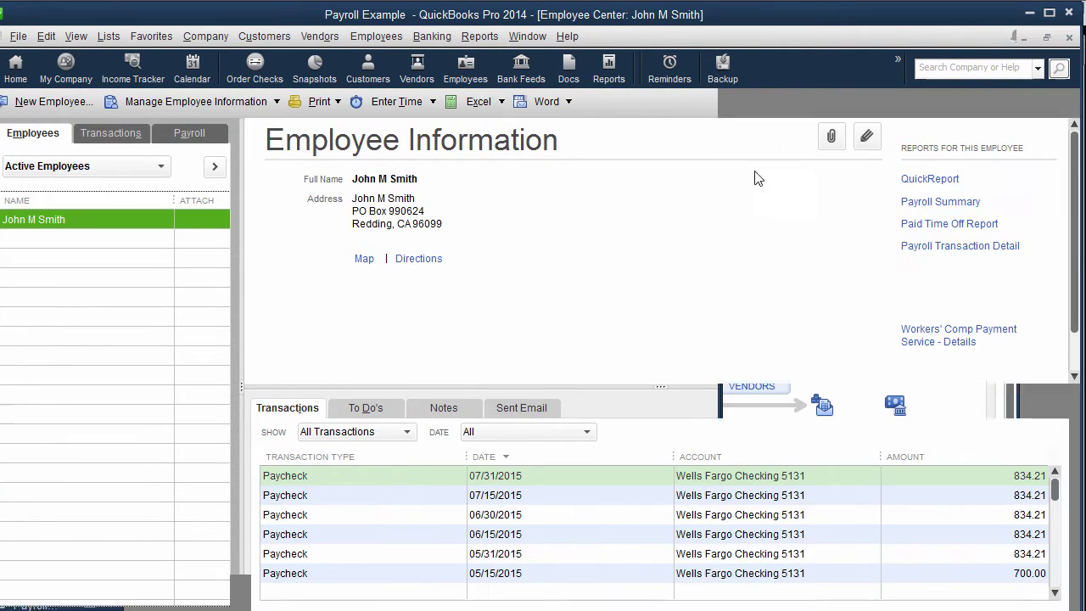
pyautogui.click(865, 139)
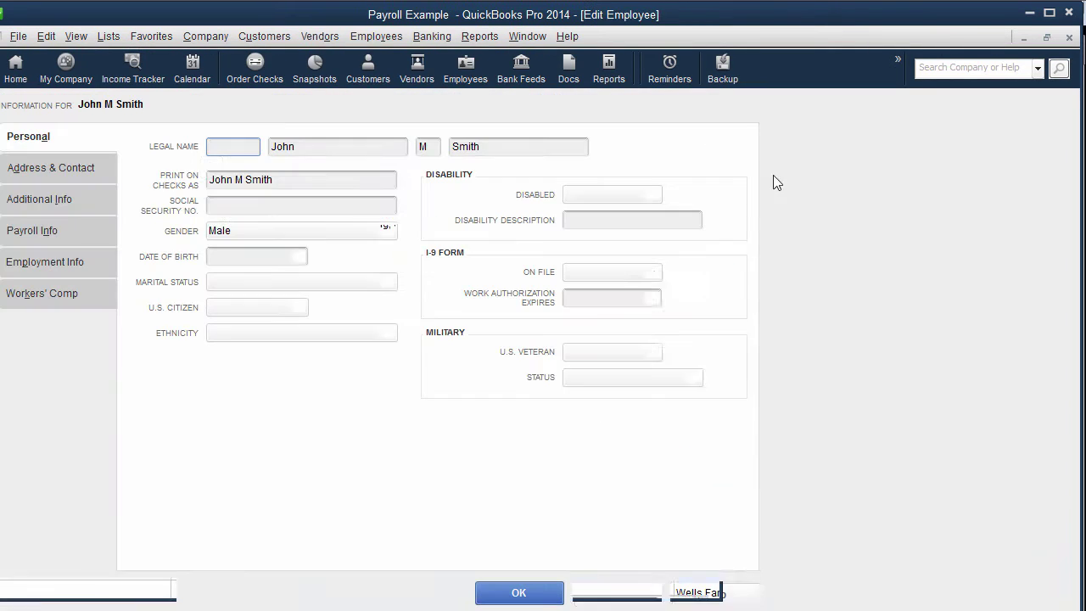
pyautogui.click(47, 229)
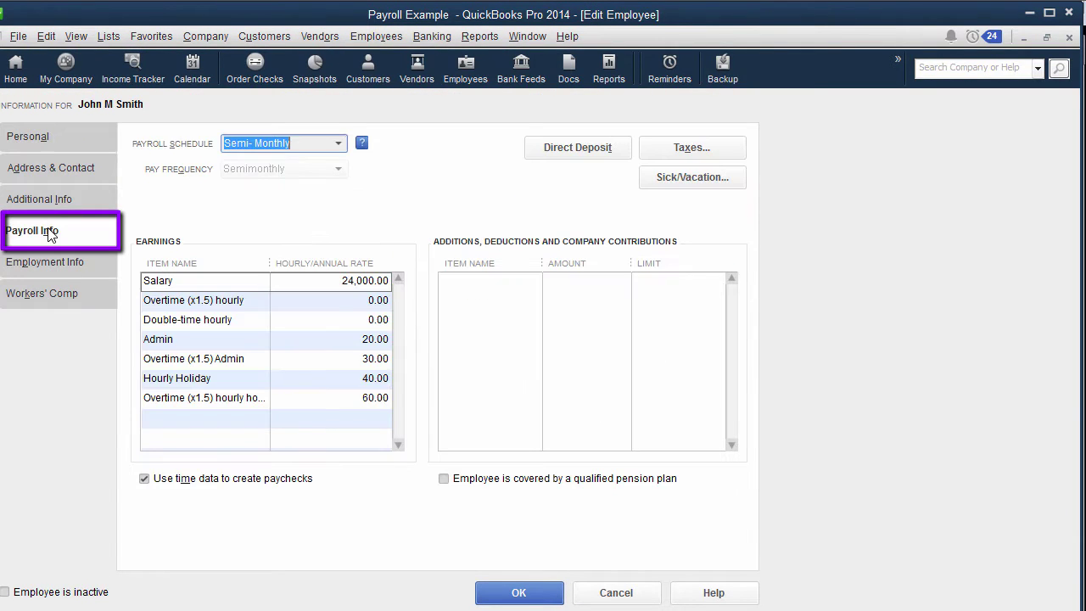
pyautogui.click(698, 176)
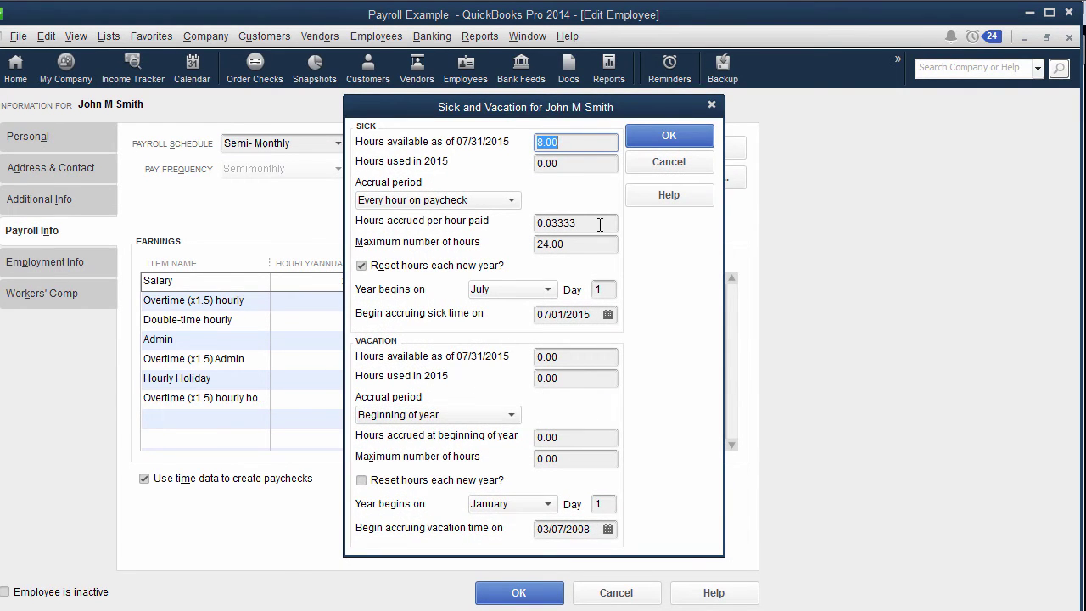
pyautogui.click(596, 224)
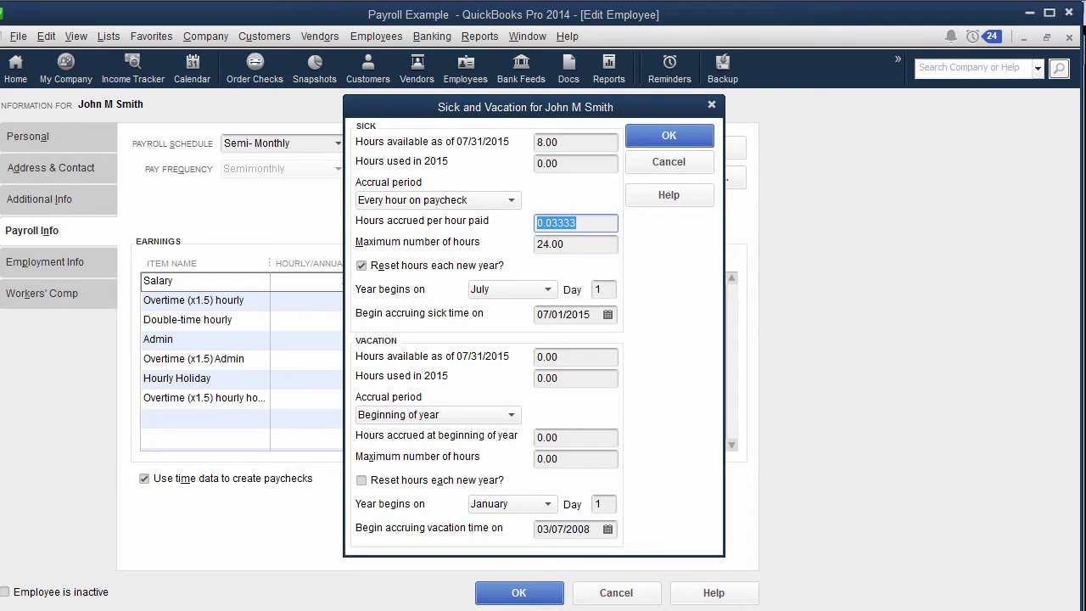
# Accept the sick and vacation settings, then bring up the Payroll Summary report through a displayed Open Windows list
pyautogui.click(646, 141)
pyautogui.click(76, 35)
pyautogui.click(87, 64)
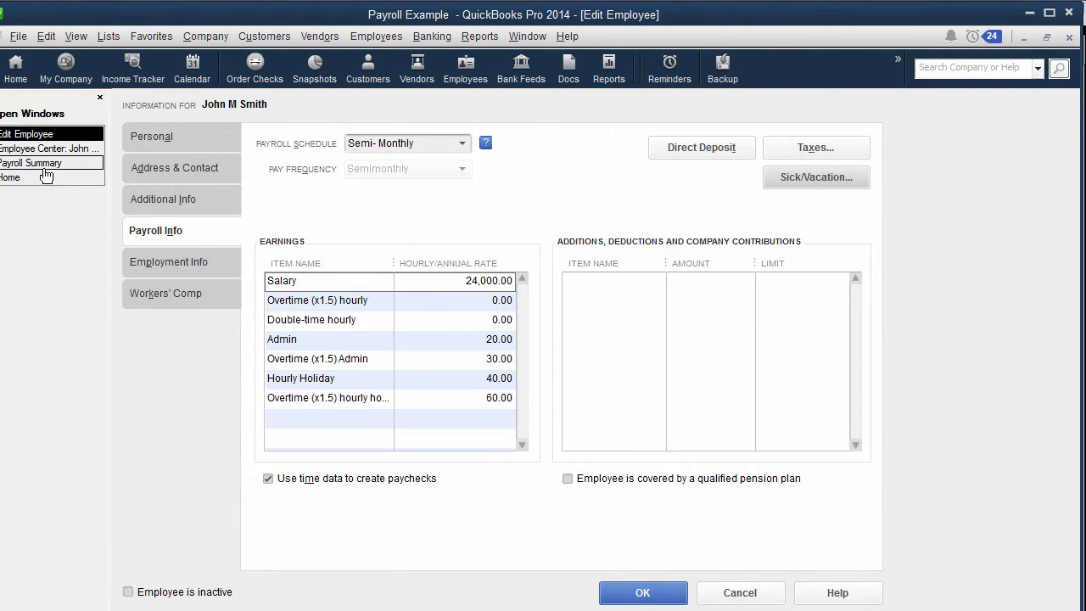
pyautogui.click(34, 163)
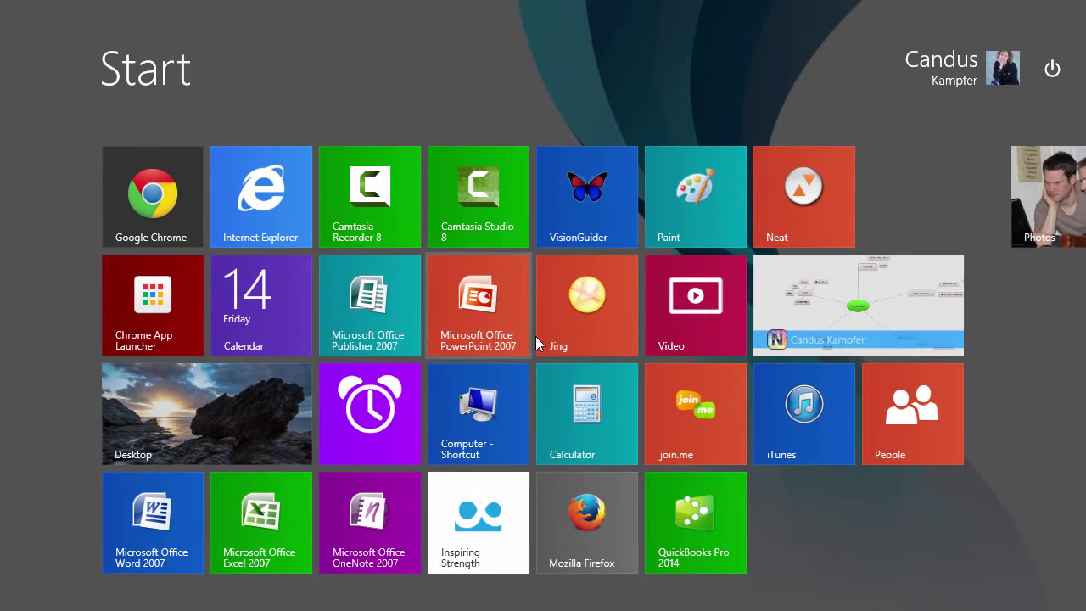
# Open Calculator and multiply 30 by 6 to work out the total hours
pyautogui.click(560, 434)
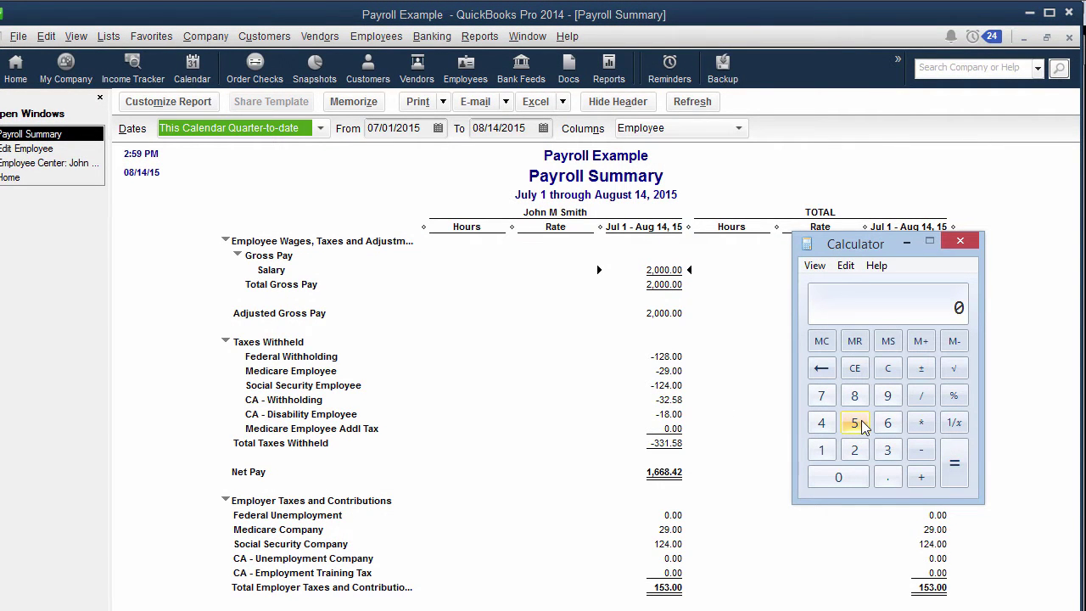
pyautogui.click(887, 449)
pyautogui.click(853, 480)
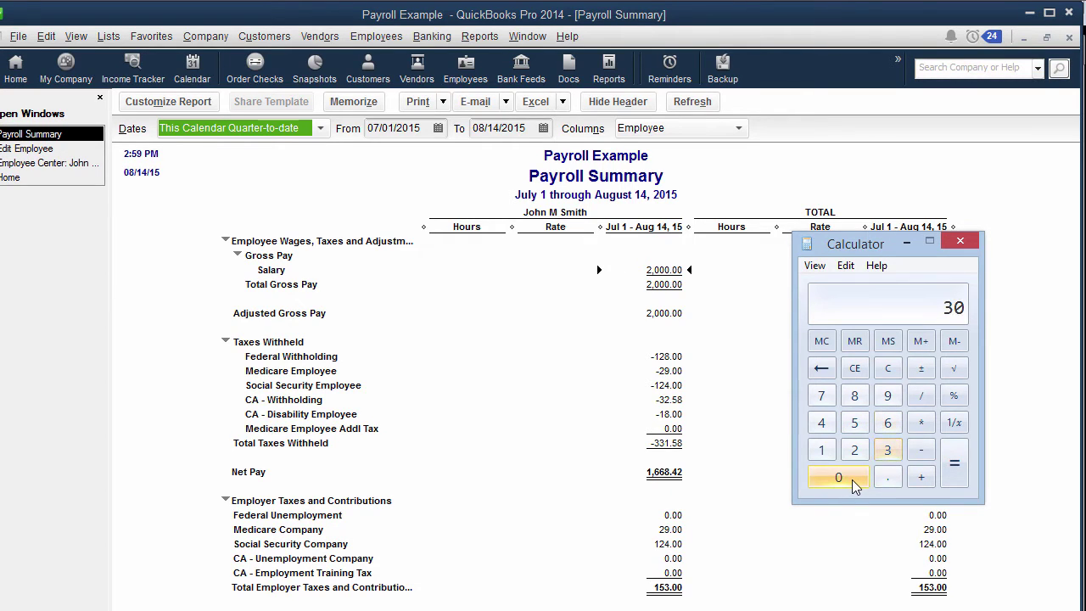
pyautogui.click(921, 423)
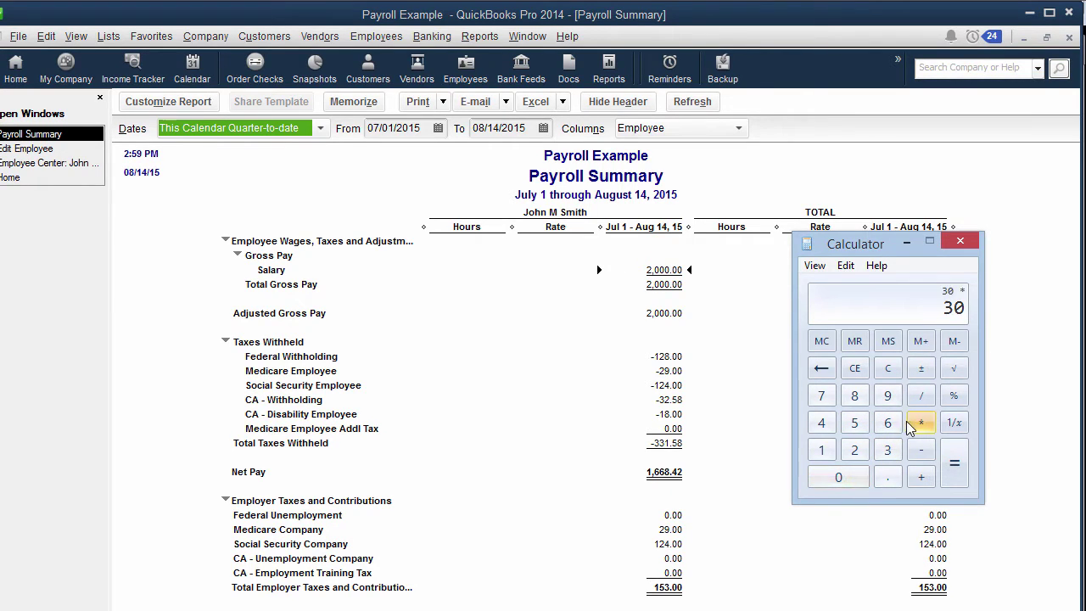
pyautogui.click(887, 424)
pyautogui.click(956, 469)
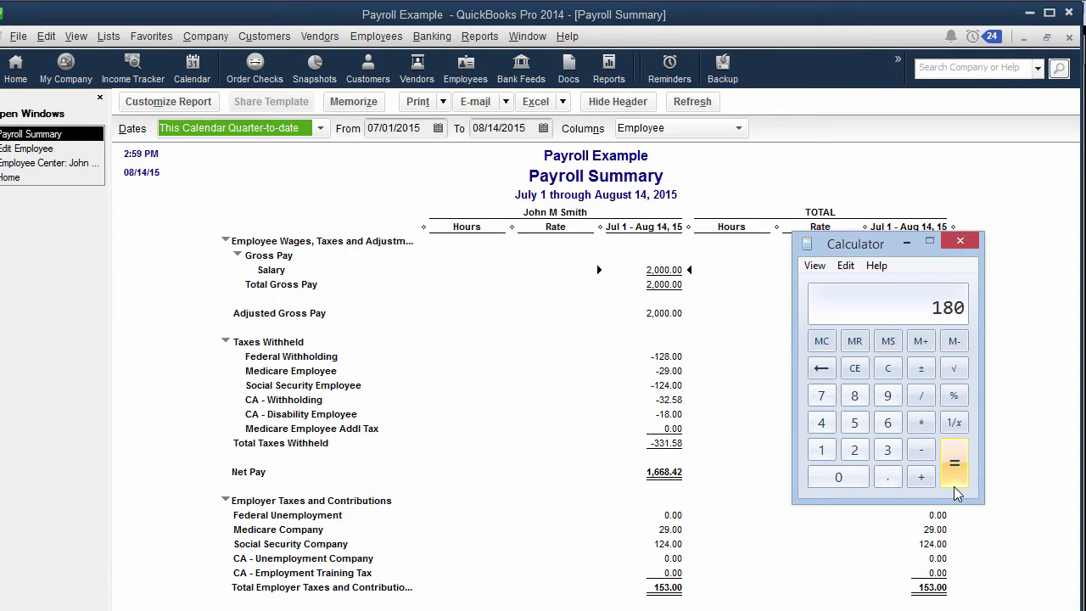
# Multiply the total hours by the 0.03333 accrual rate in Calculator and clear the entry
pyautogui.click(926, 431)
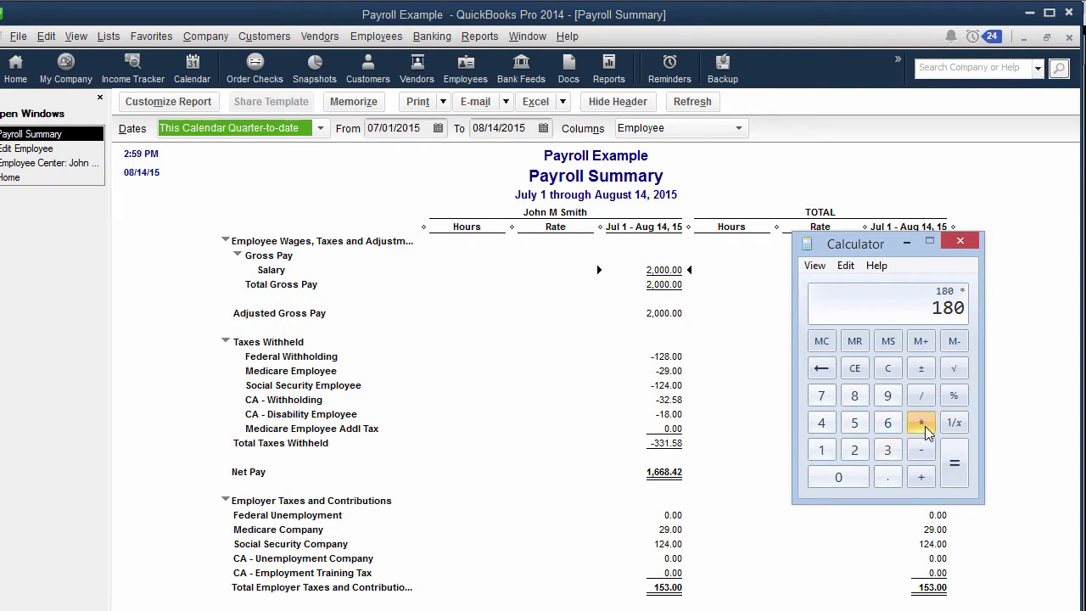
pyautogui.click(887, 476)
pyautogui.click(848, 478)
pyautogui.click(887, 452)
pyautogui.click(887, 452)
pyautogui.click(887, 452)
pyautogui.click(887, 452)
pyautogui.click(953, 462)
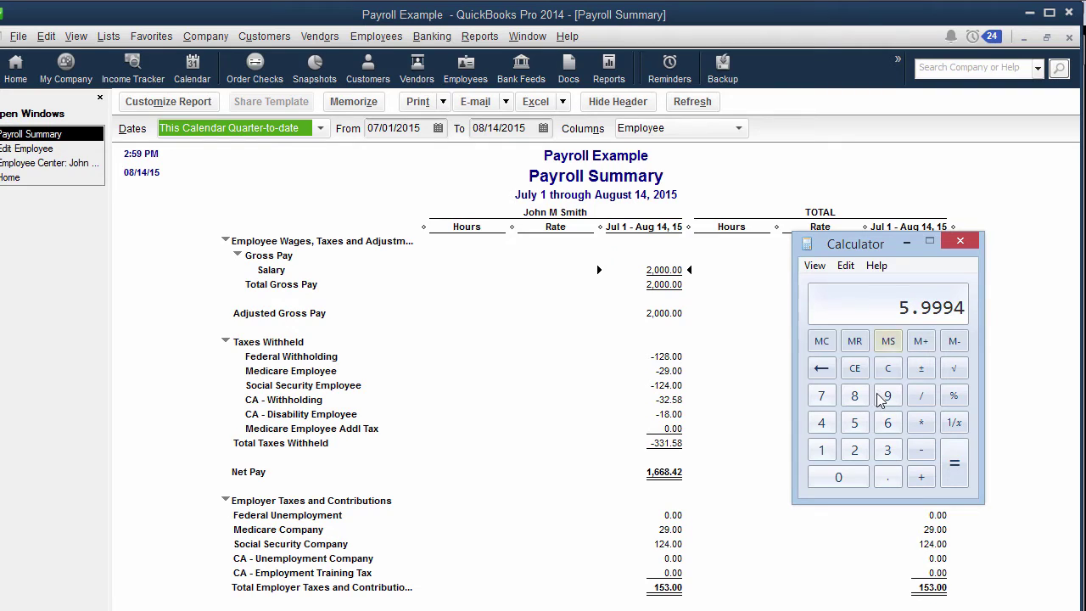
pyautogui.click(854, 370)
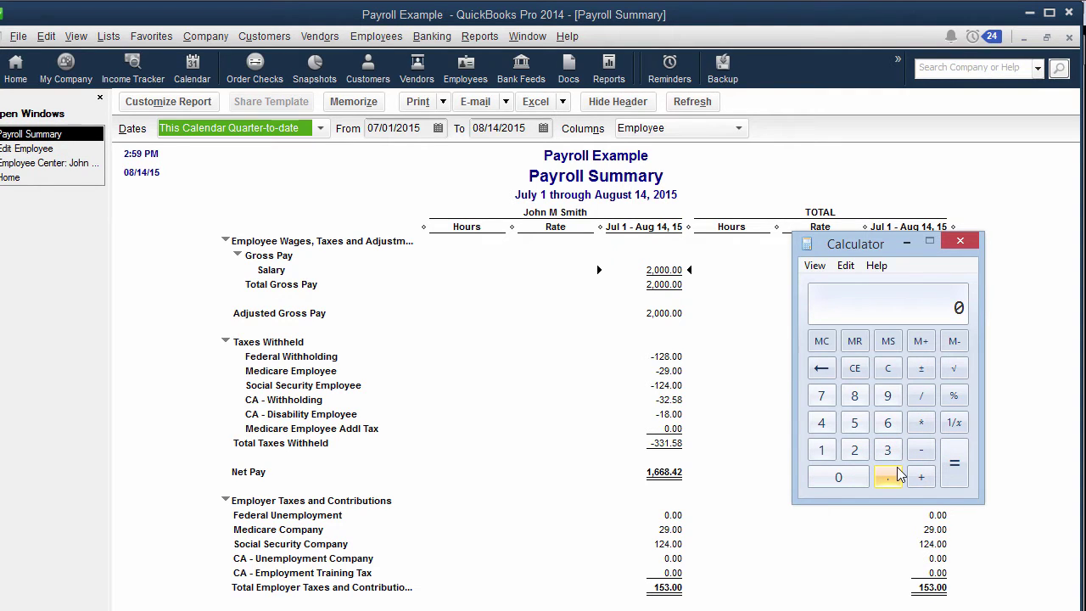
# Cancel out of the open employee record and close the Payroll Summary report
pyautogui.click(62, 152)
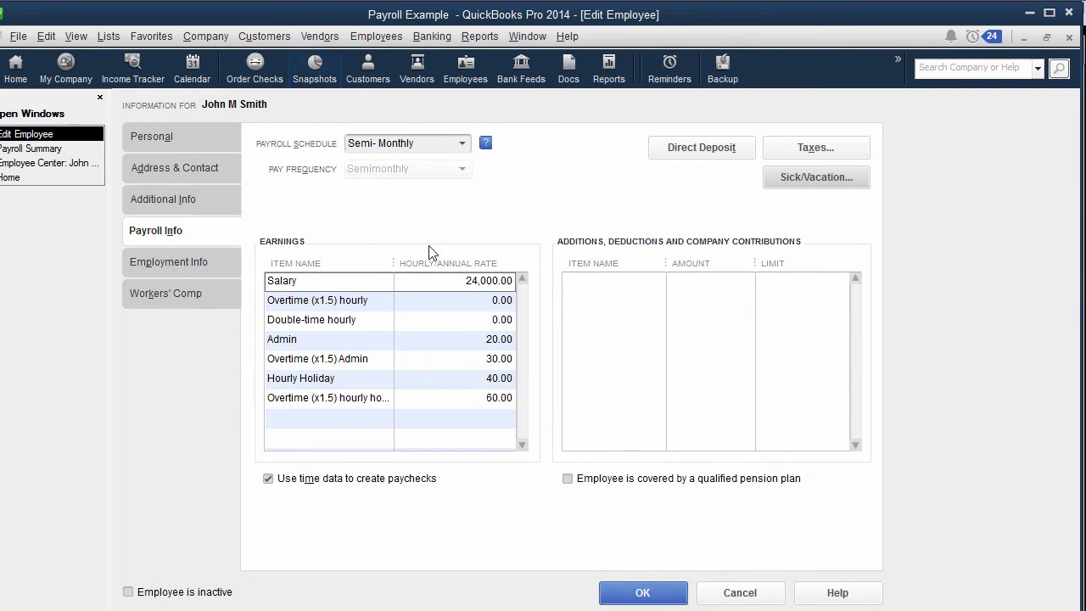
pyautogui.click(738, 593)
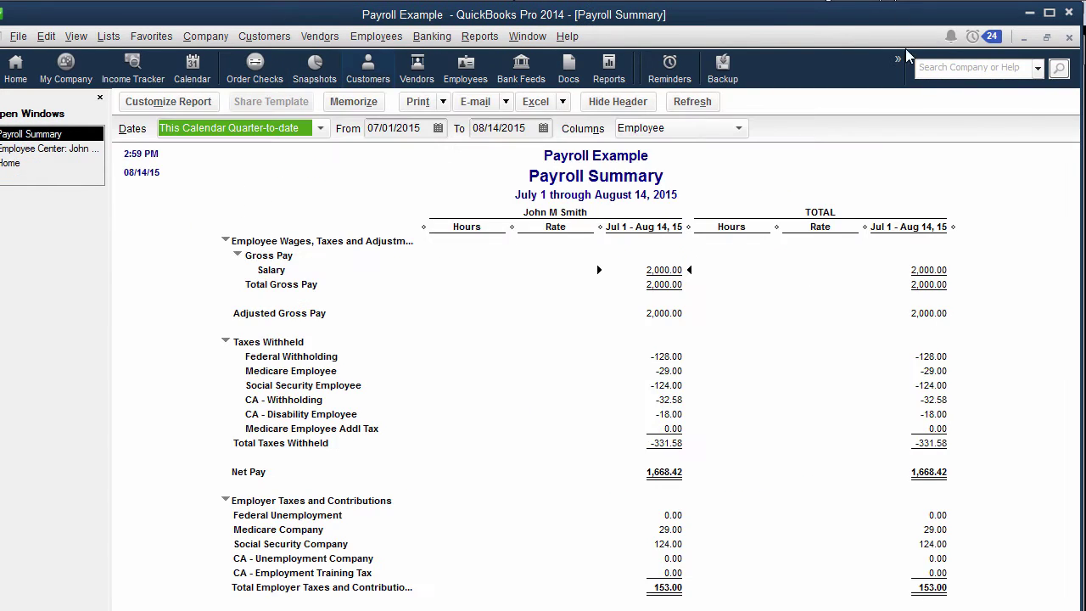
pyautogui.click(1069, 36)
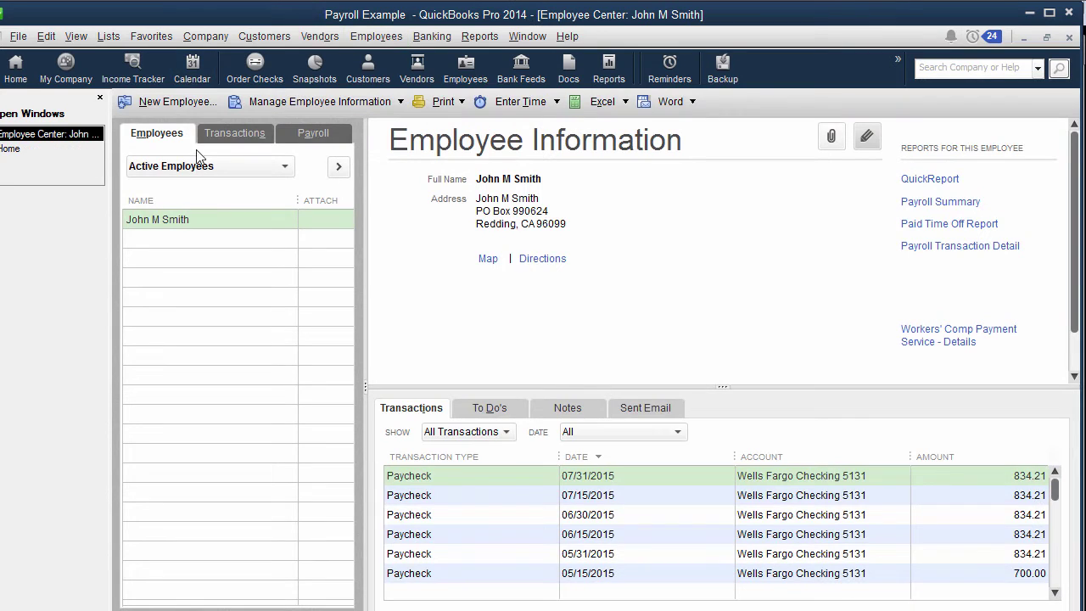
# Reopen the employee's sick and vacation settings from the payroll information and select the available sick hours value
pyautogui.click(190, 231)
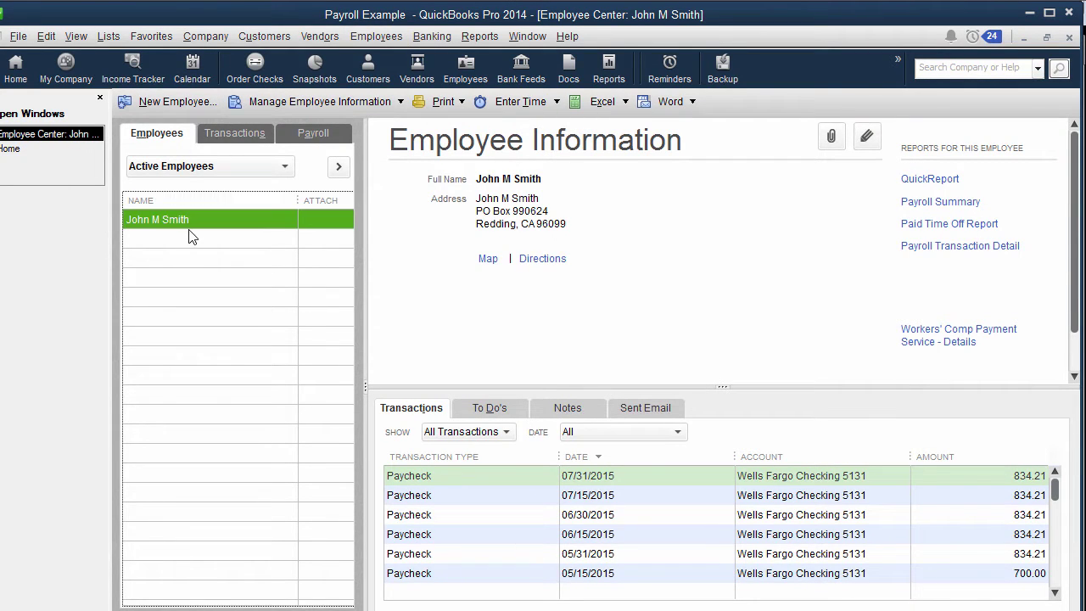
pyautogui.click(866, 137)
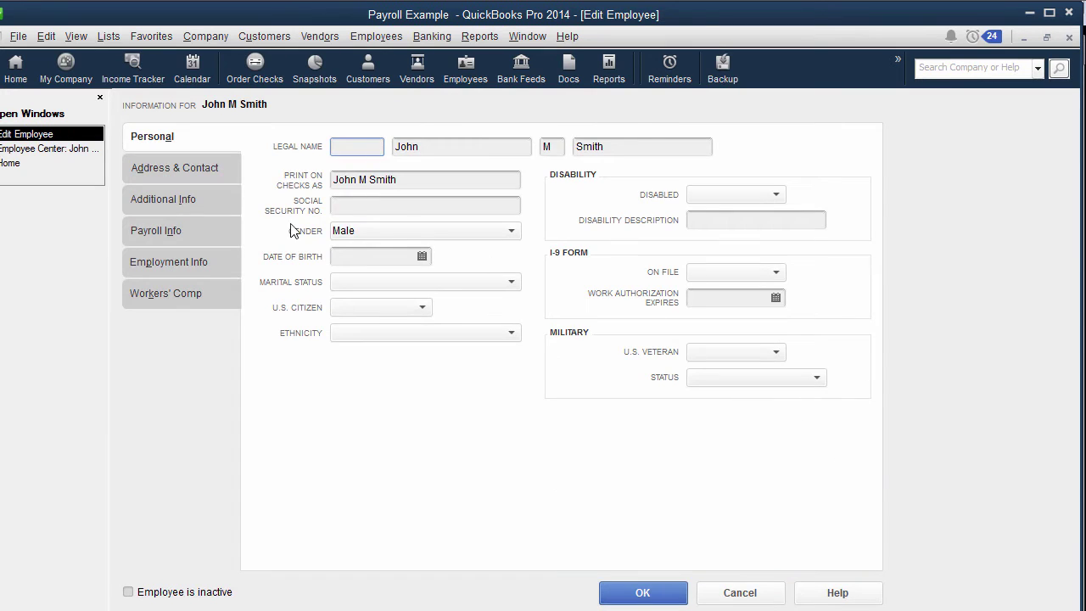
pyautogui.click(205, 232)
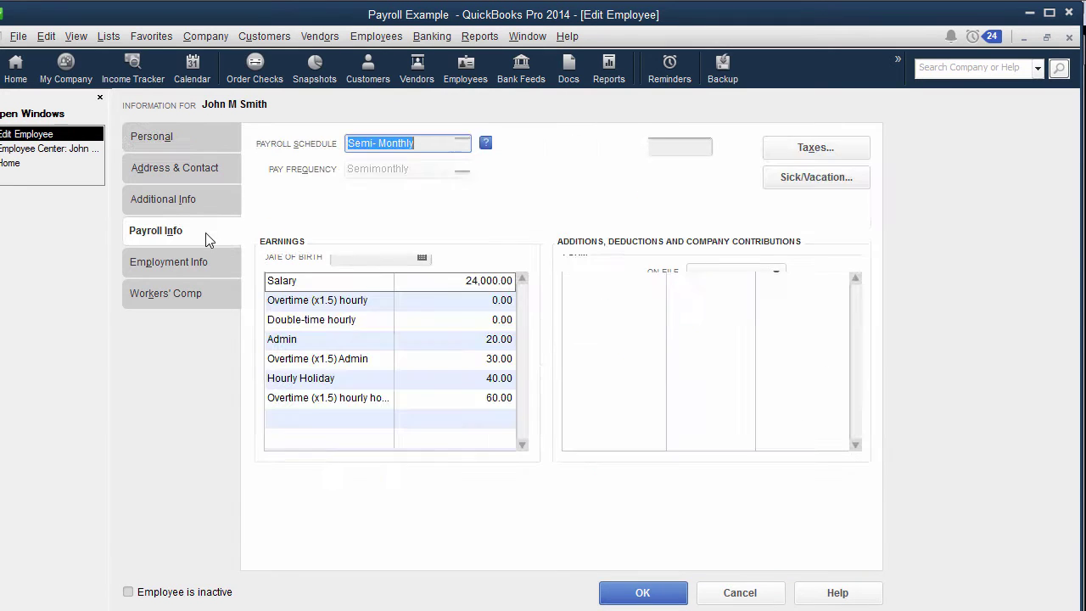
pyautogui.click(824, 183)
pyautogui.click(633, 142)
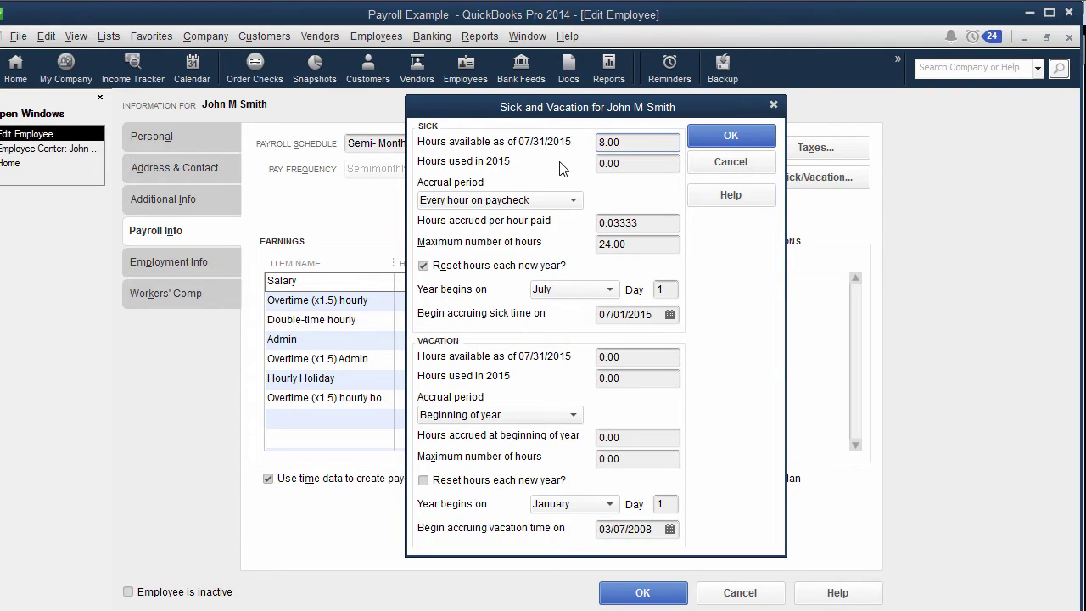
pyautogui.moveTo(641, 143); pyautogui.dragTo(540, 135)
# Calculate the accrued sick hours in Calculator as 30 times 6, multiplied by 0.03333
pyautogui.click(888, 450)
pyautogui.press('0')
pyautogui.click(919, 423)
pyautogui.click(887, 423)
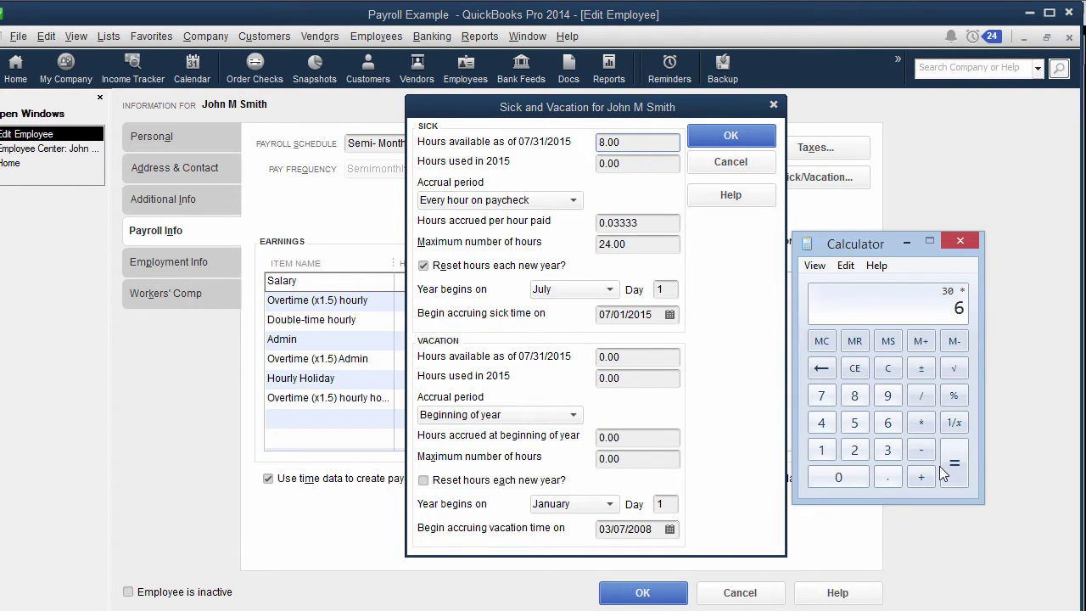
pyautogui.click(954, 457)
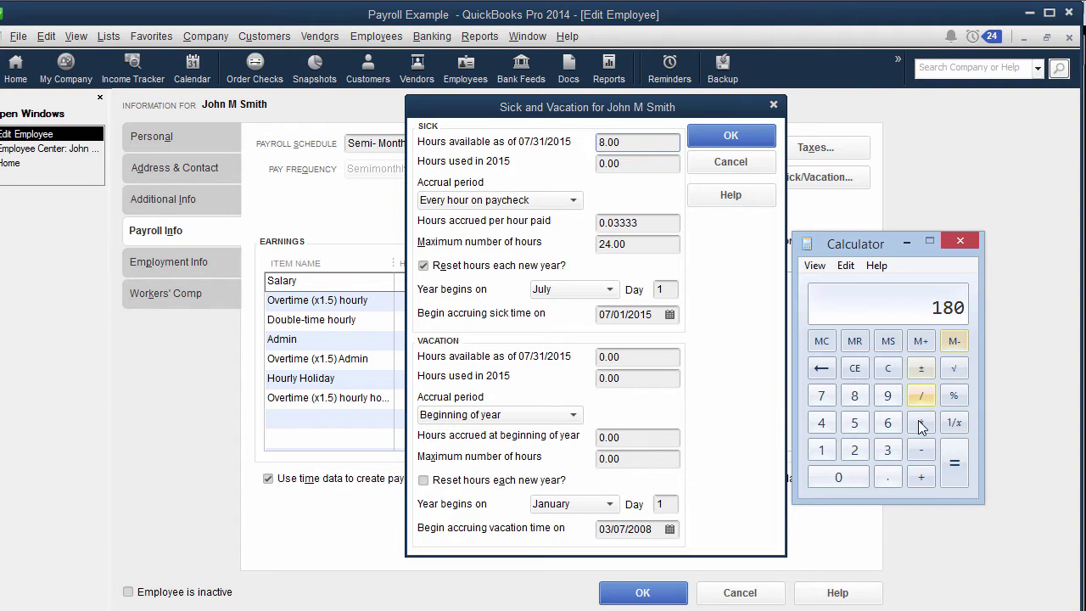
pyautogui.click(920, 422)
pyautogui.click(887, 477)
pyautogui.click(838, 476)
pyautogui.tripleClick(889, 450)
pyautogui.click(889, 450)
pyautogui.click(956, 466)
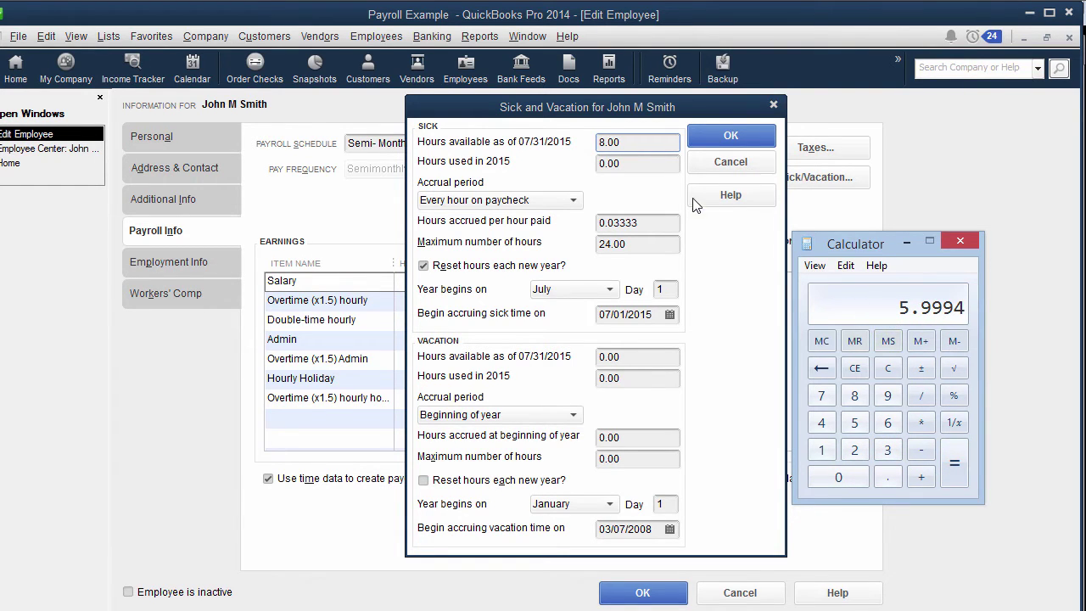
# Set the sick hours available as of 07/31/2015 to 6 and clear the Calculator entry
pyautogui.click(644, 143)
pyautogui.moveTo(645, 142); pyautogui.dragTo(458, 162)
pyautogui.write('6')
pyautogui.press('Tab')
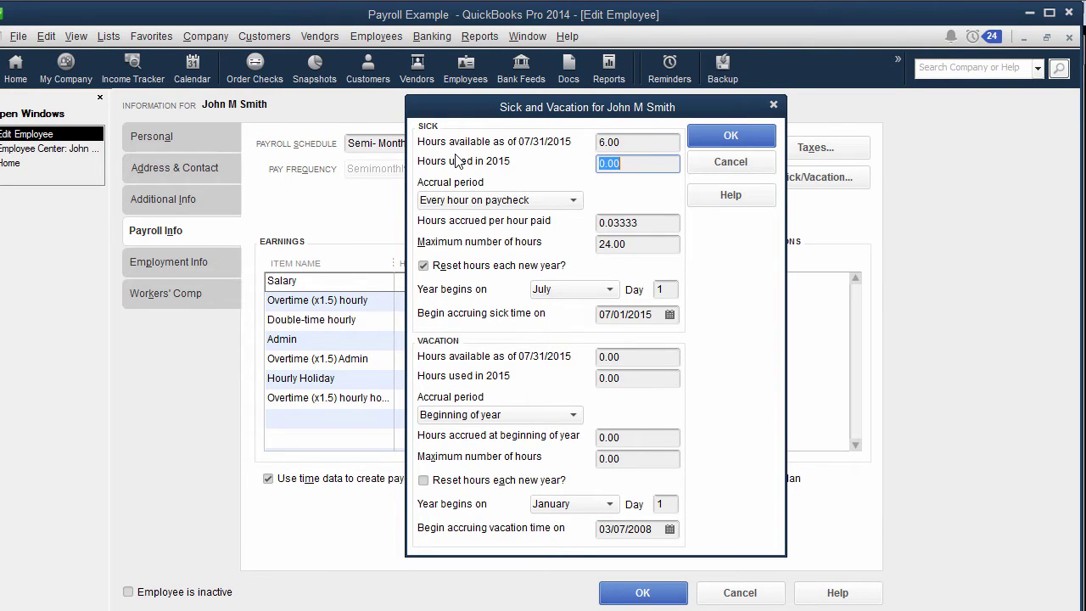
pyautogui.hotkey('alt', 'Tab')
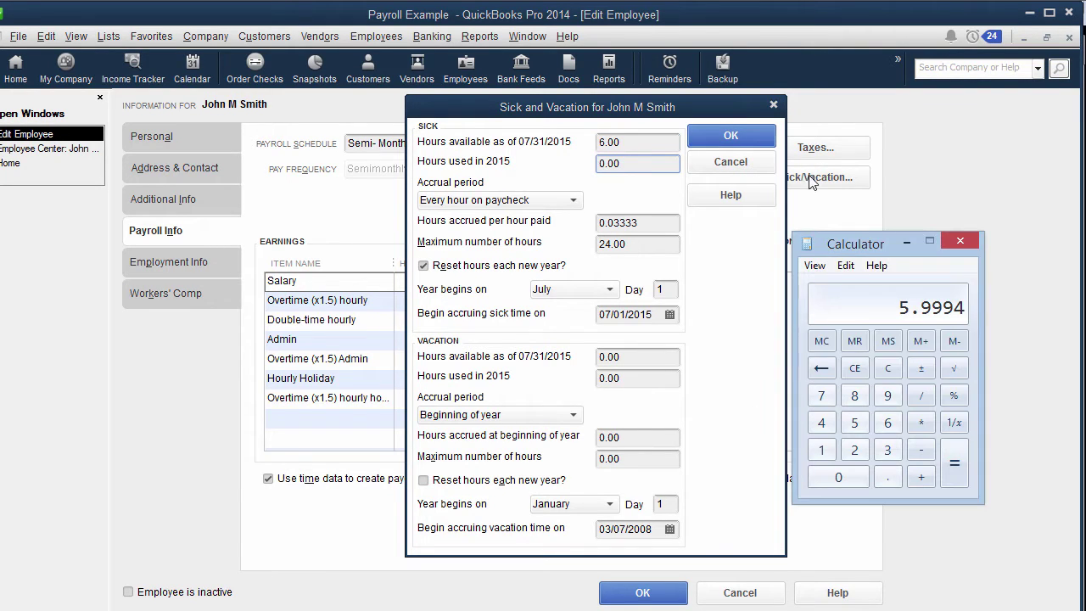
pyautogui.click(854, 368)
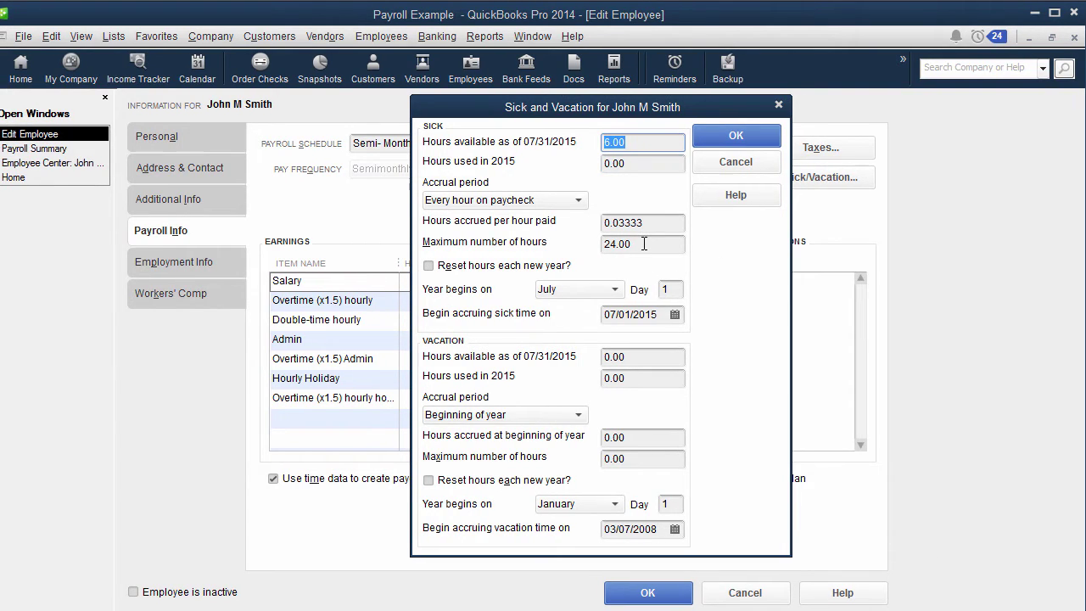
# Review the sick-time maximum number of hours and the hours accrued per hour paid
pyautogui.click(644, 245)
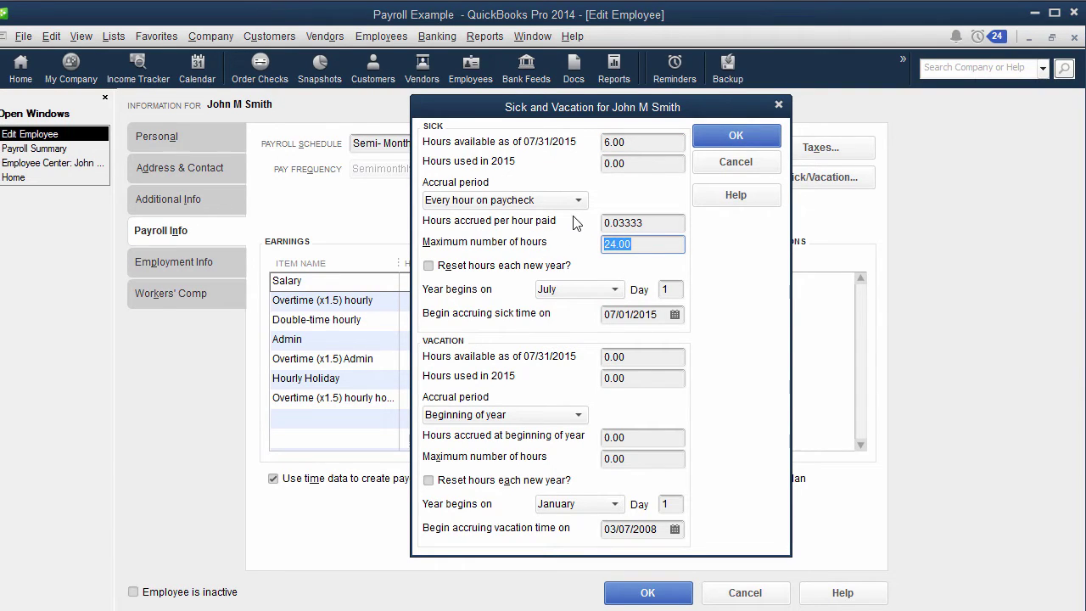
pyautogui.press('BackSpace')
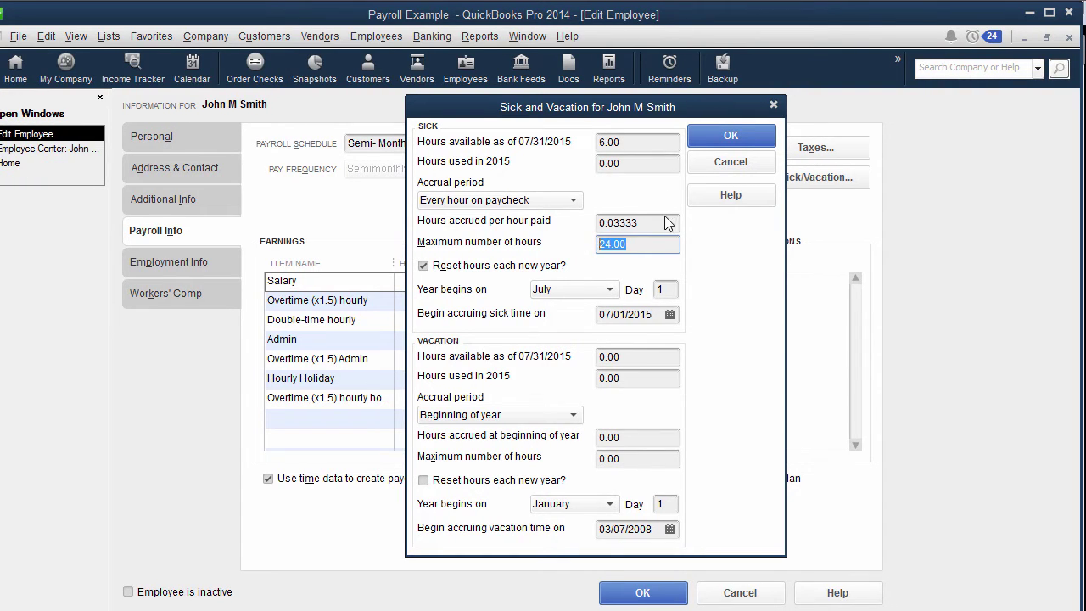
pyautogui.click(661, 222)
pyautogui.doubleClick(617, 222)
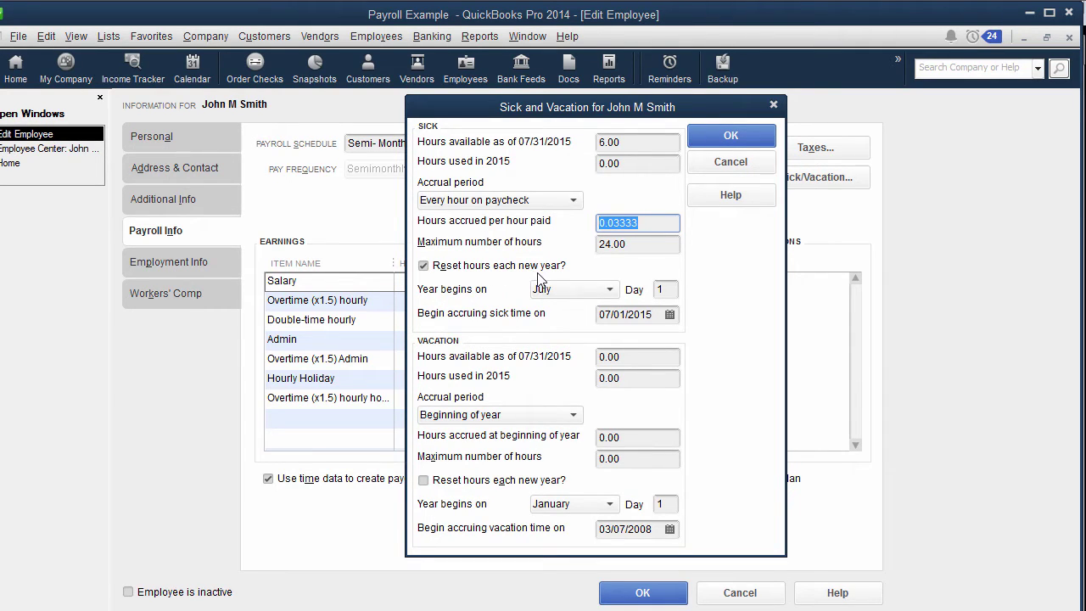
# Check the sick-time year start month and turn off resetting sick hours each new year
pyautogui.click(591, 295)
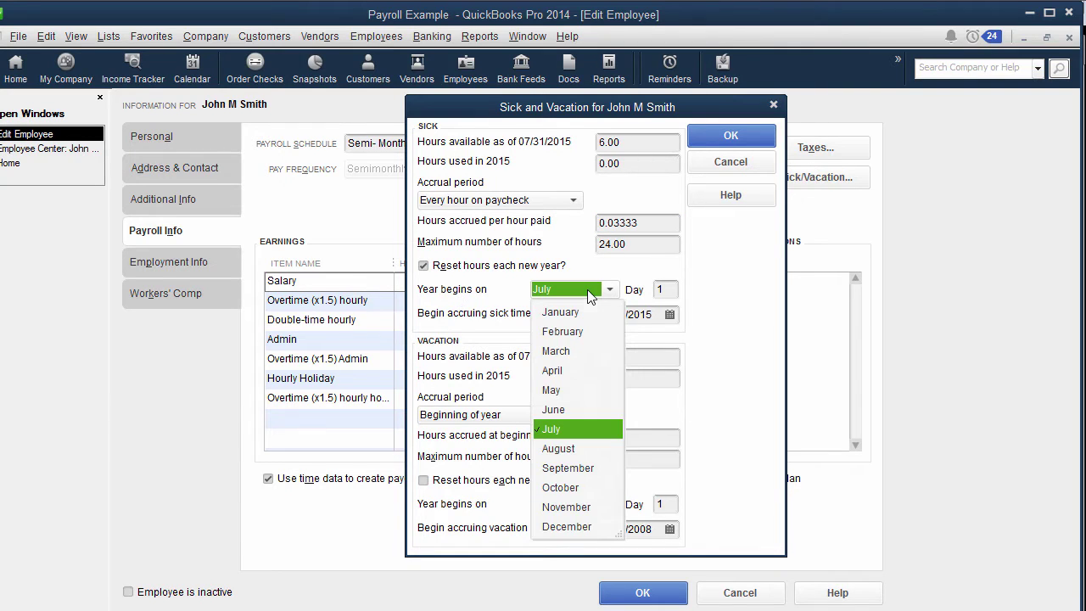
pyautogui.click(608, 273)
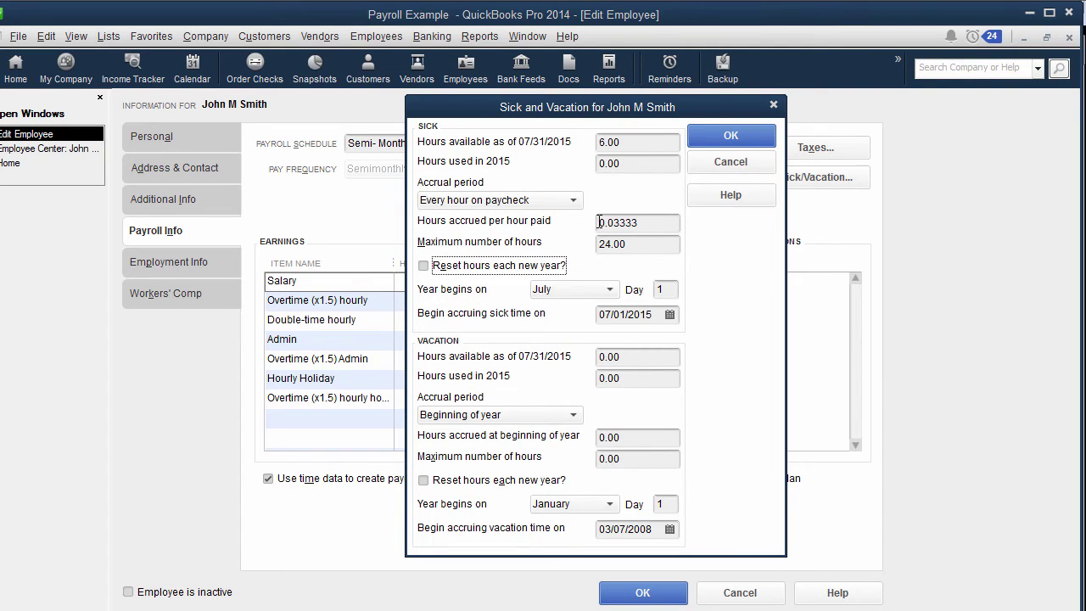
# Save the sick and vacation settings, and check the employee's sick hours in the Paid Time Off List report
pyautogui.click(726, 137)
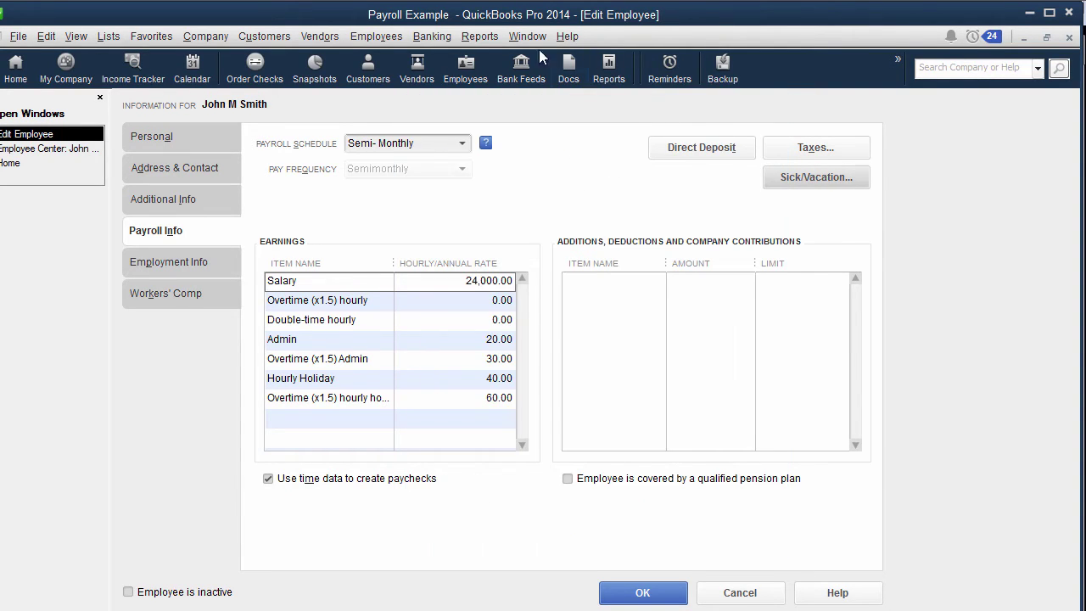
pyautogui.click(477, 37)
pyautogui.moveTo(543, 254)
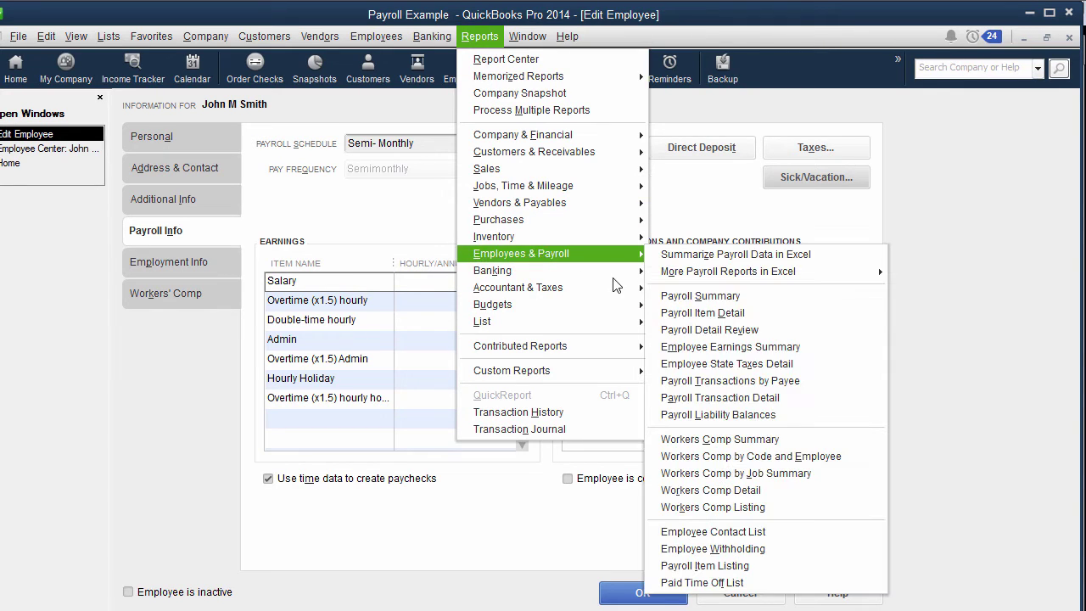
pyautogui.click(749, 585)
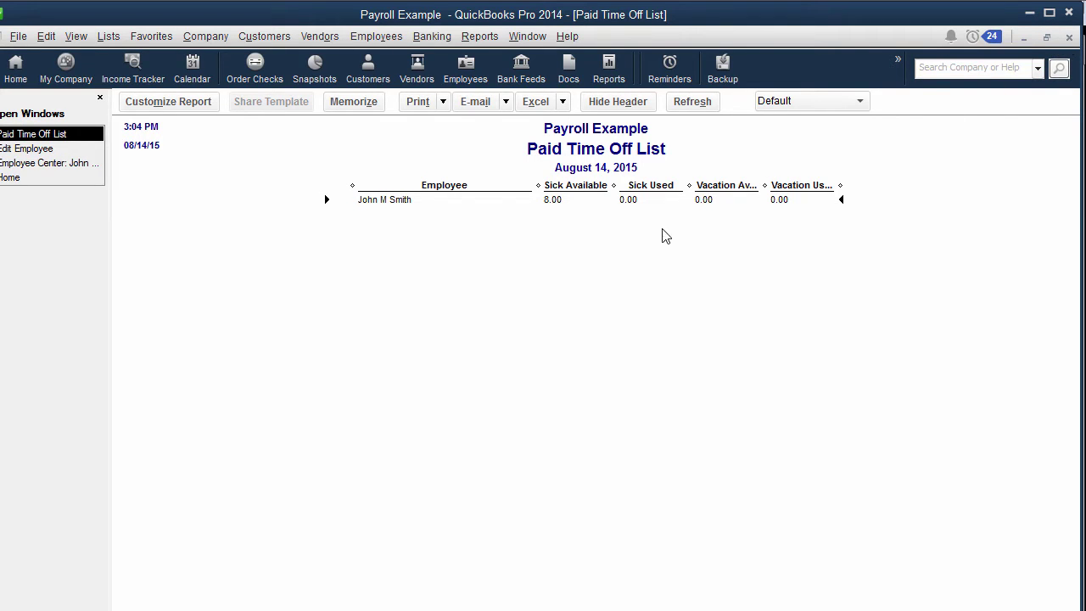
pyautogui.click(1069, 36)
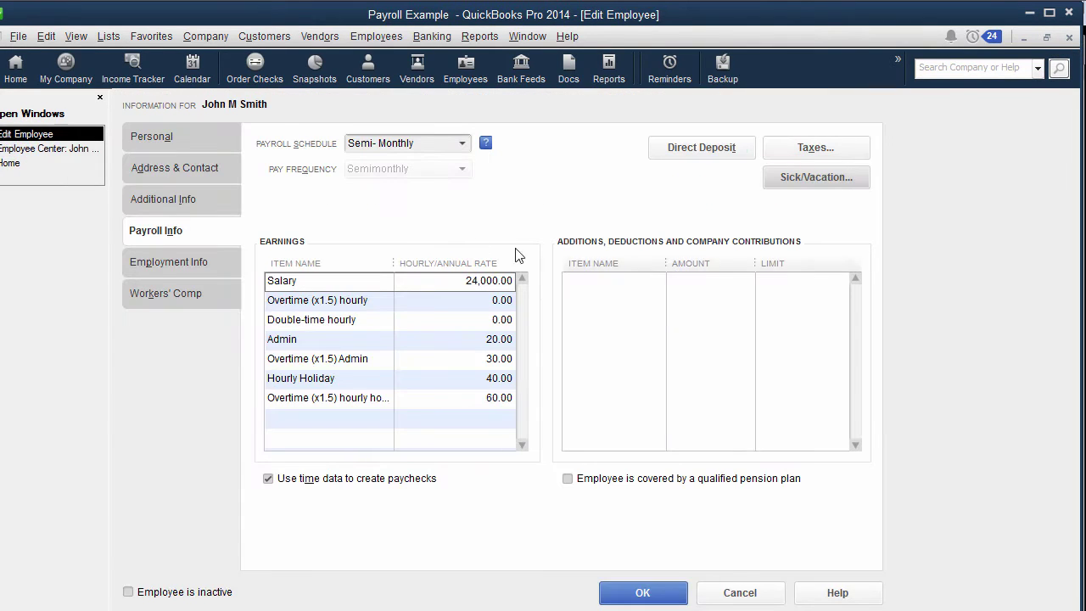
# Review the employee's sick hours available as of 07/31/2015 in the Sick and Vacation settings, and leave without changes
pyautogui.click(810, 176)
pyautogui.moveTo(650, 144); pyautogui.dragTo(483, 126)
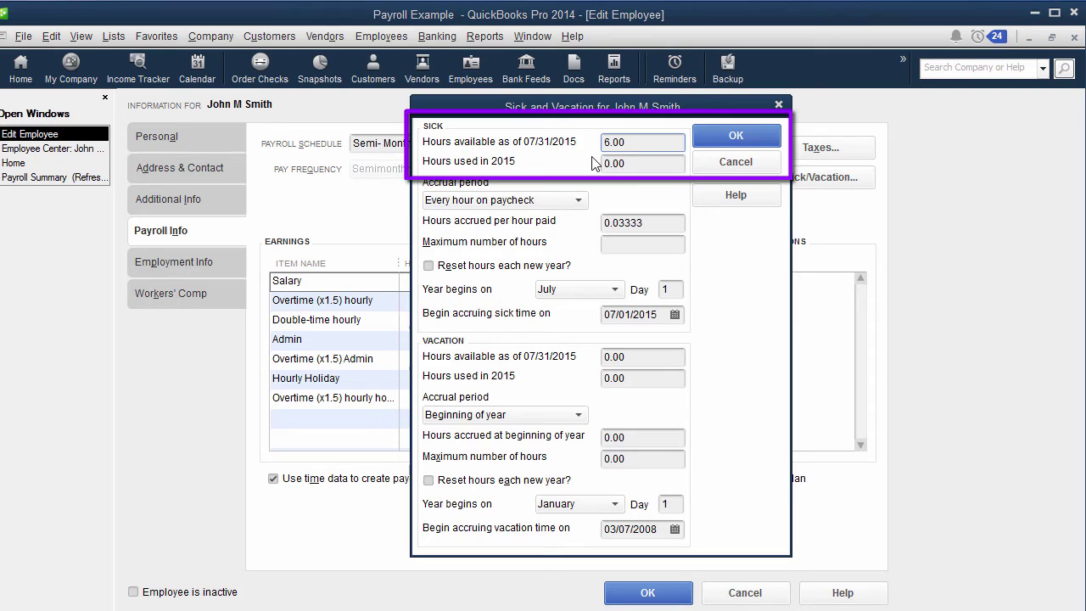
pyautogui.press('Tab')
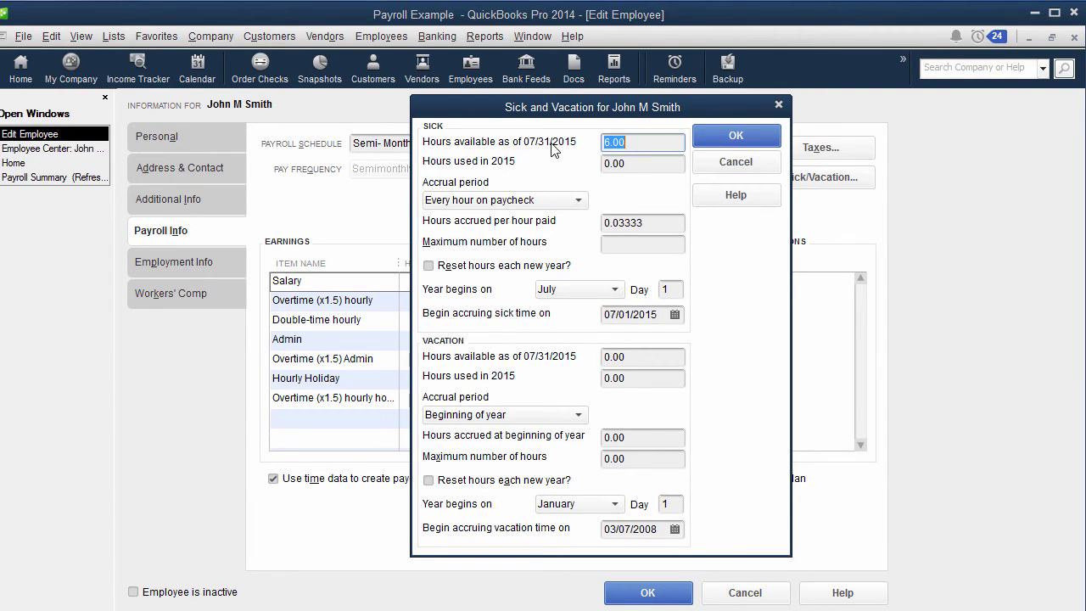
pyautogui.click(729, 161)
# Change the end date of the Payroll Summary report to 07/31/2015
pyautogui.click(26, 177)
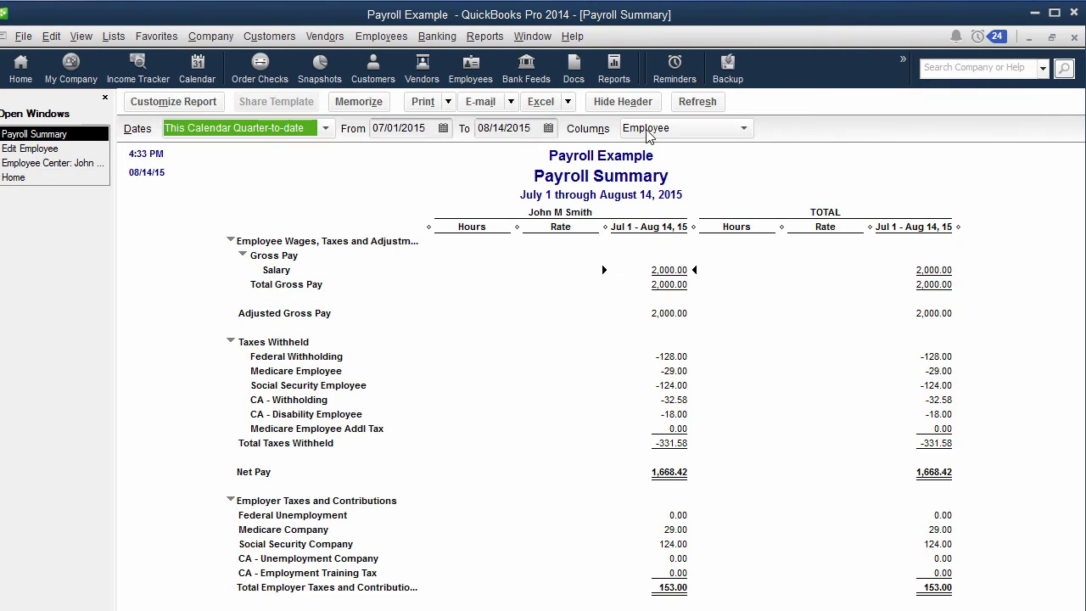
pyautogui.click(548, 128)
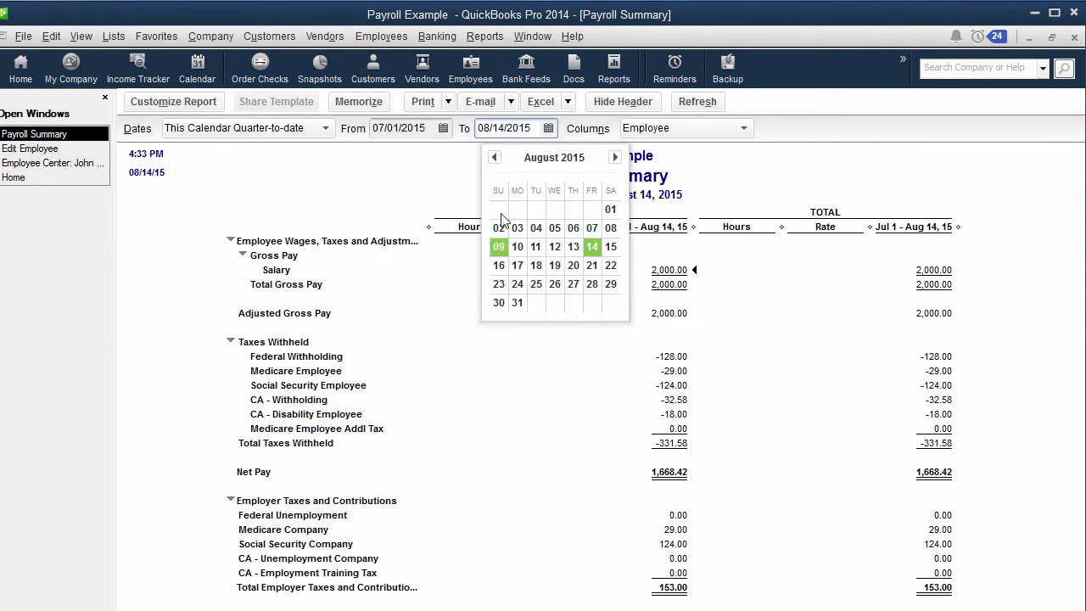
pyautogui.click(494, 157)
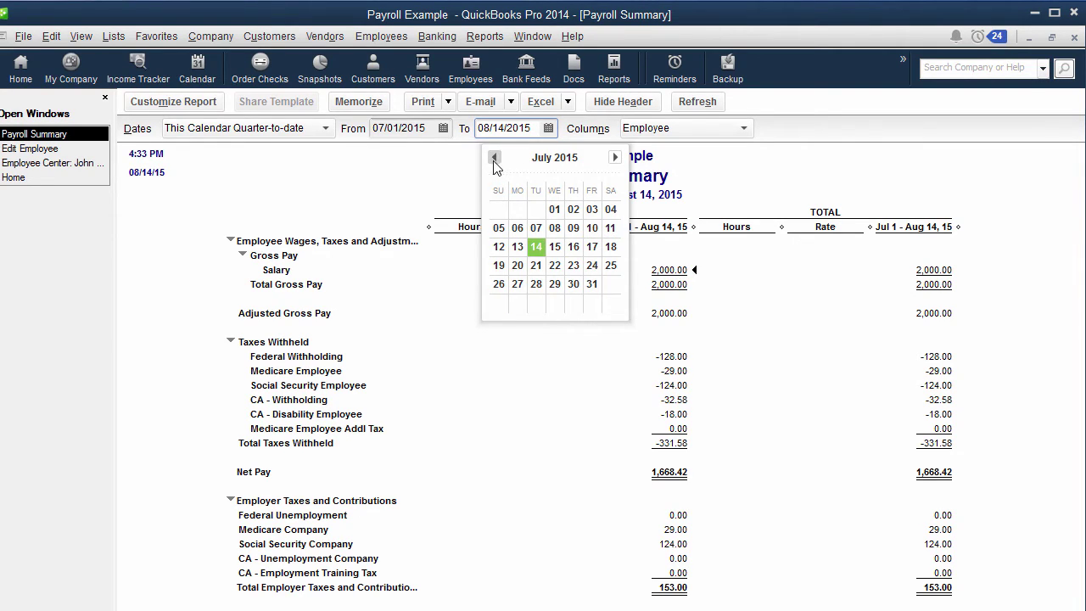
pyautogui.click(592, 285)
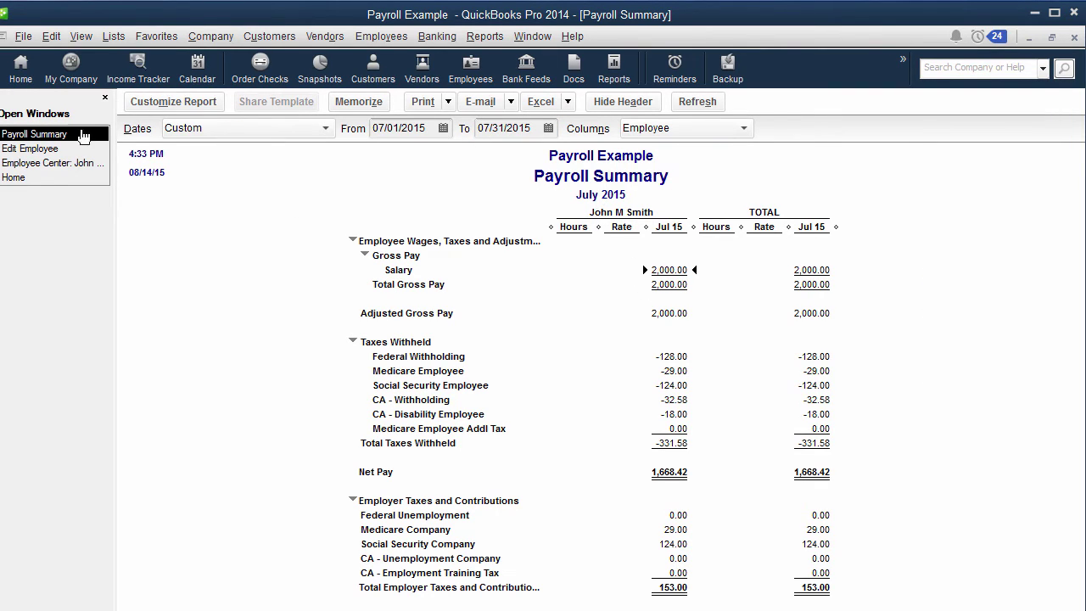
# Return from the Payroll Summary to the employee's record and open its Sick and Vacation settings
pyautogui.click(44, 166)
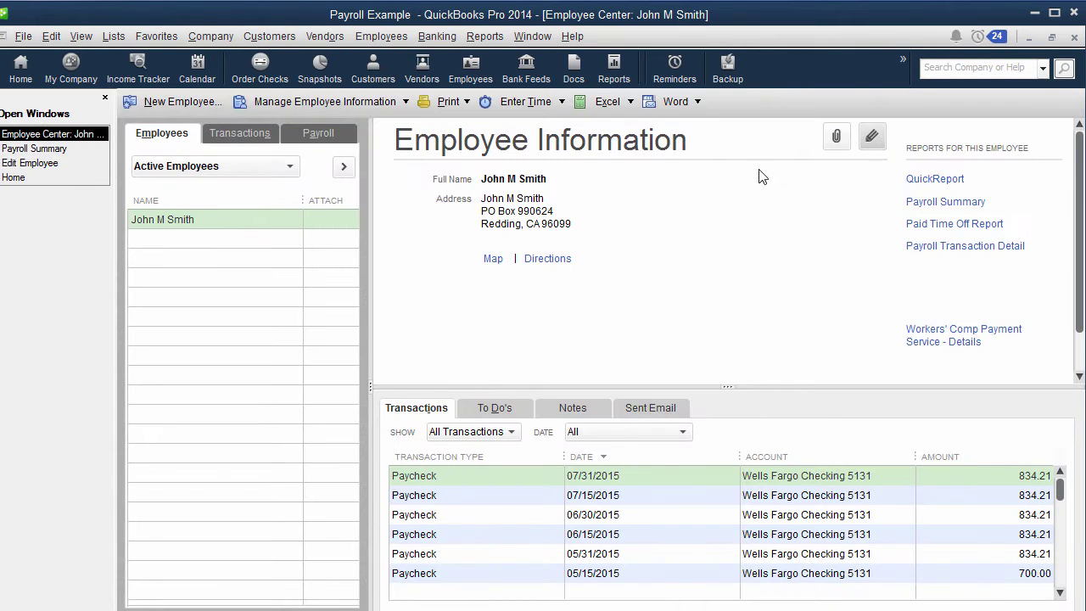
pyautogui.click(882, 139)
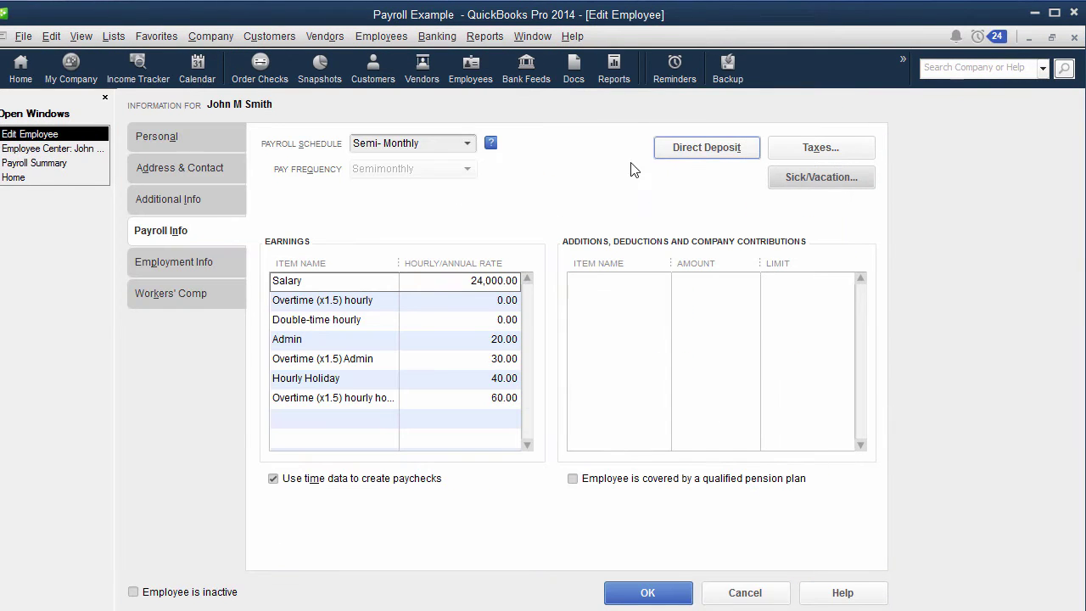
pyautogui.click(777, 181)
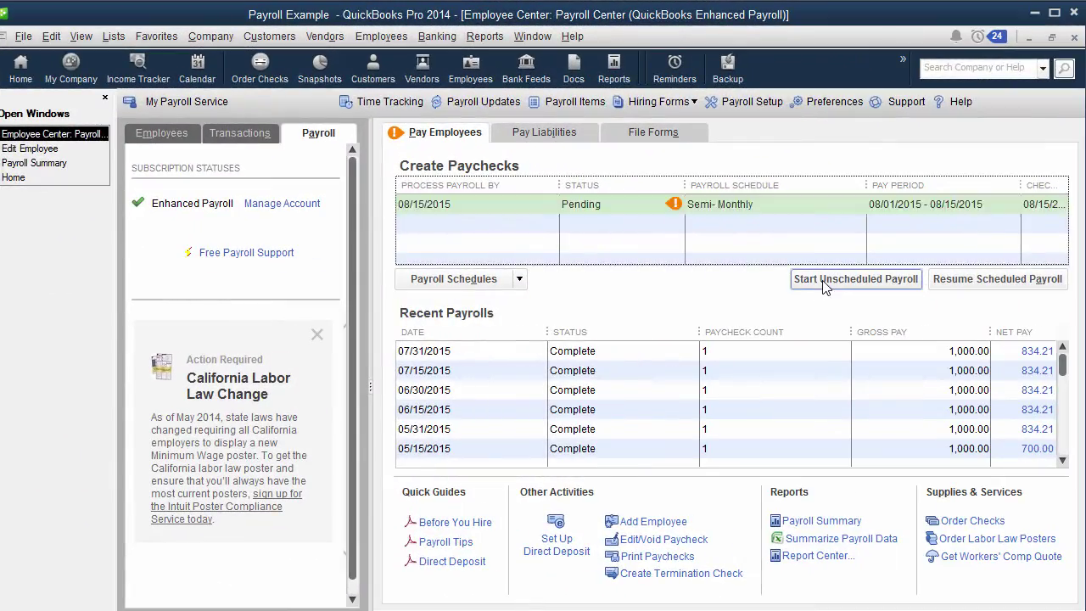
# Start an unscheduled payroll, select the employee to pay, and open the paycheck detail
pyautogui.click(821, 283)
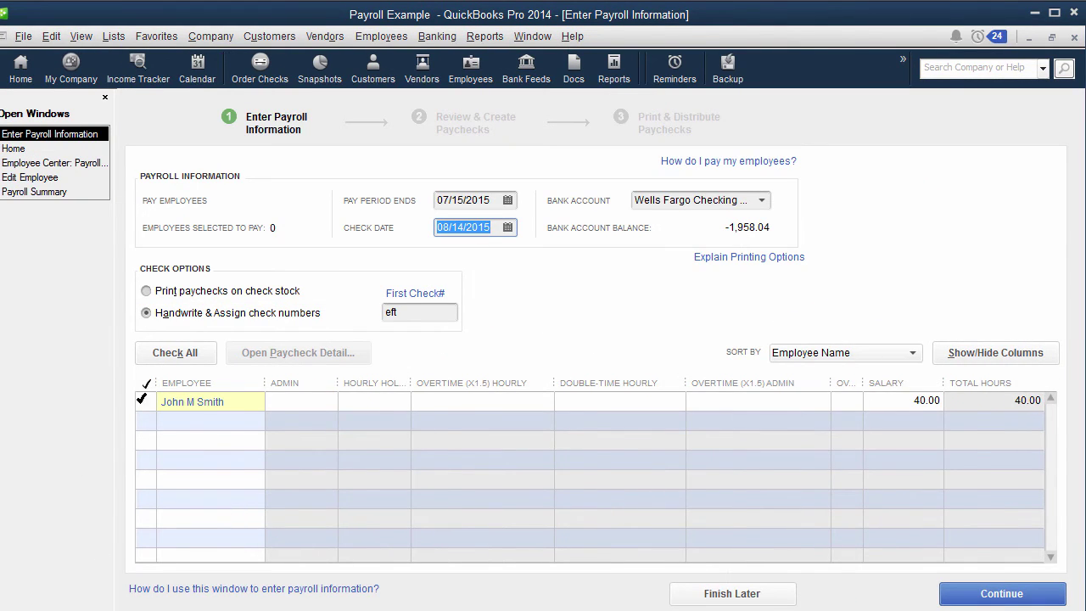
pyautogui.click(146, 399)
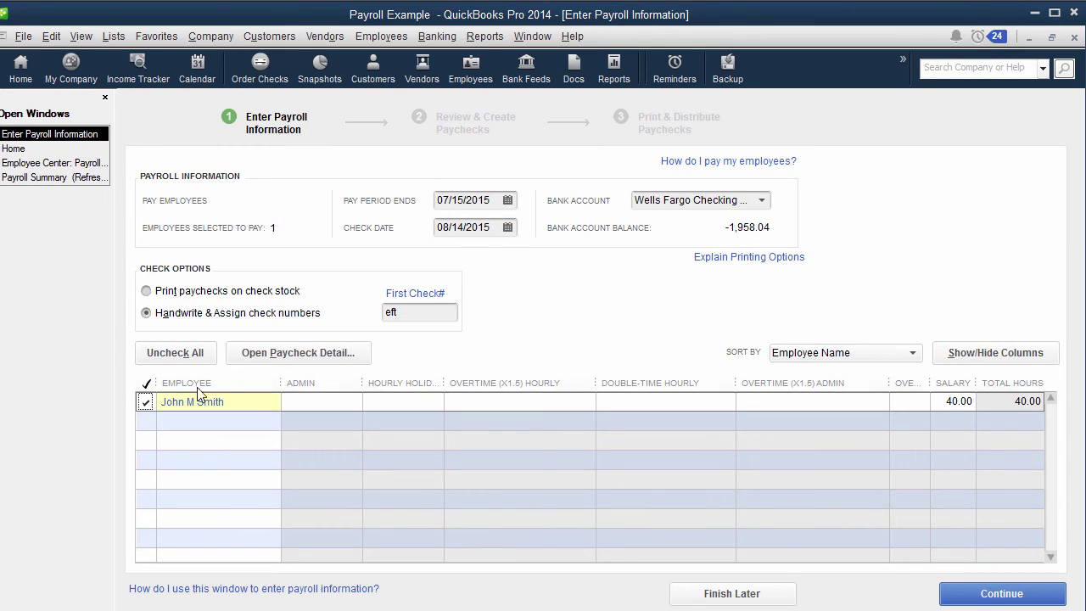
pyautogui.click(297, 351)
# Test the sick accrual with 30 Salary hours in the paycheck preview, discard the changes and leave the payroll to finish later
pyautogui.press('BackSpace')
pyautogui.press('Tab')
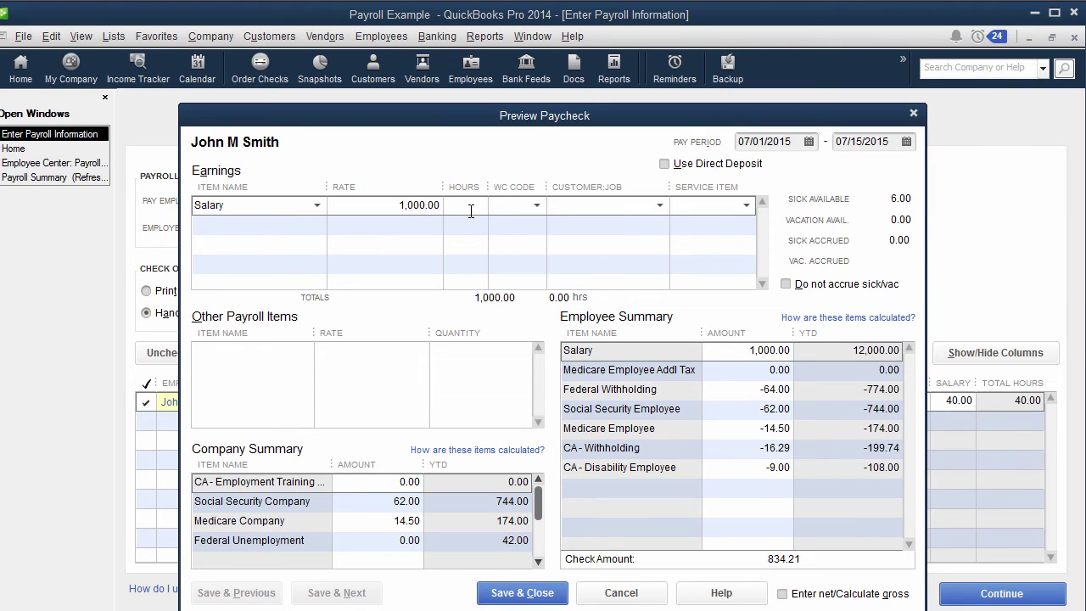
pyautogui.press('Tab')
pyautogui.click(654, 598)
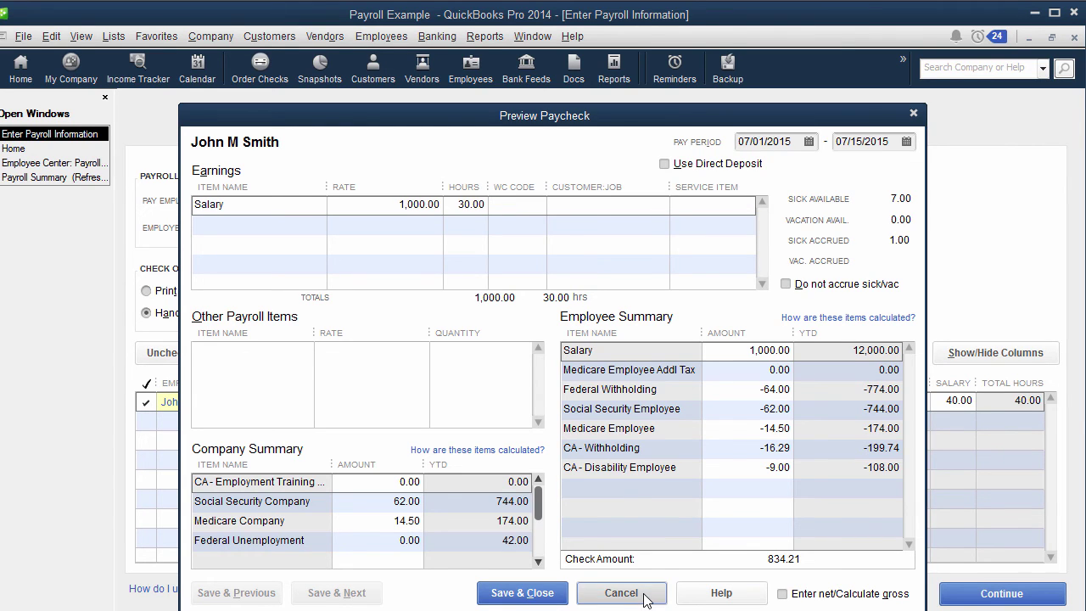
pyautogui.click(550, 252)
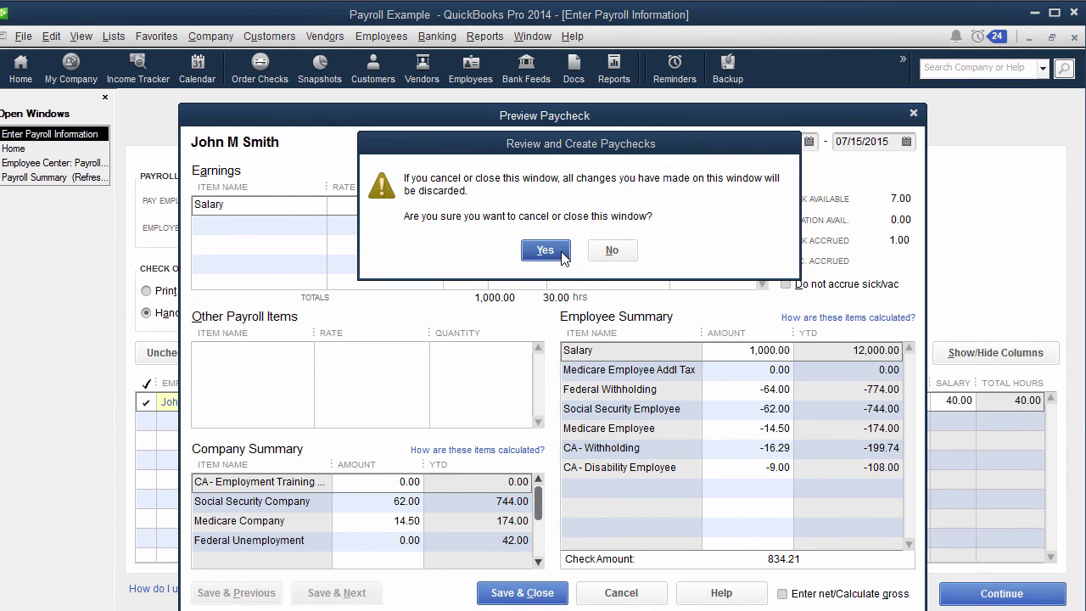
pyautogui.click(752, 592)
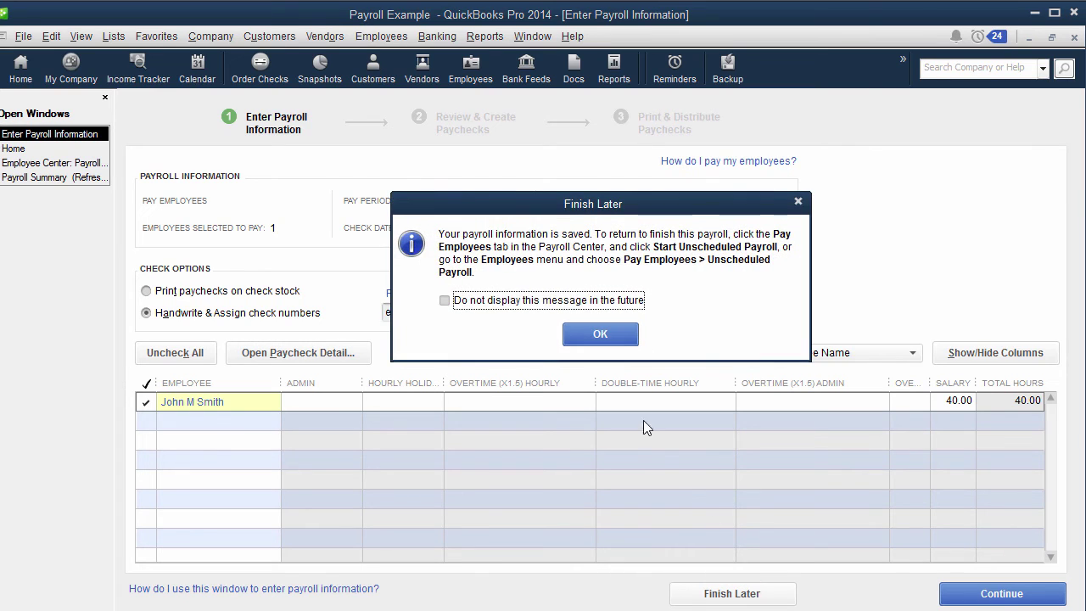
pyautogui.click(601, 333)
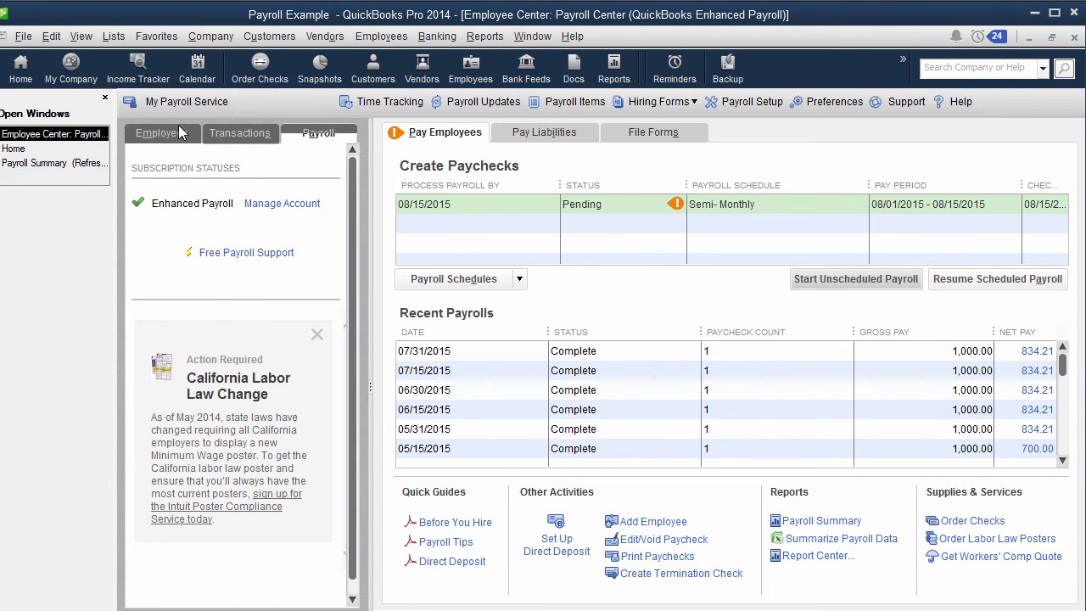
# Reopen the employee's payroll information, recheck the sick accrual settings, and confirm them
pyautogui.click(165, 133)
pyautogui.click(871, 135)
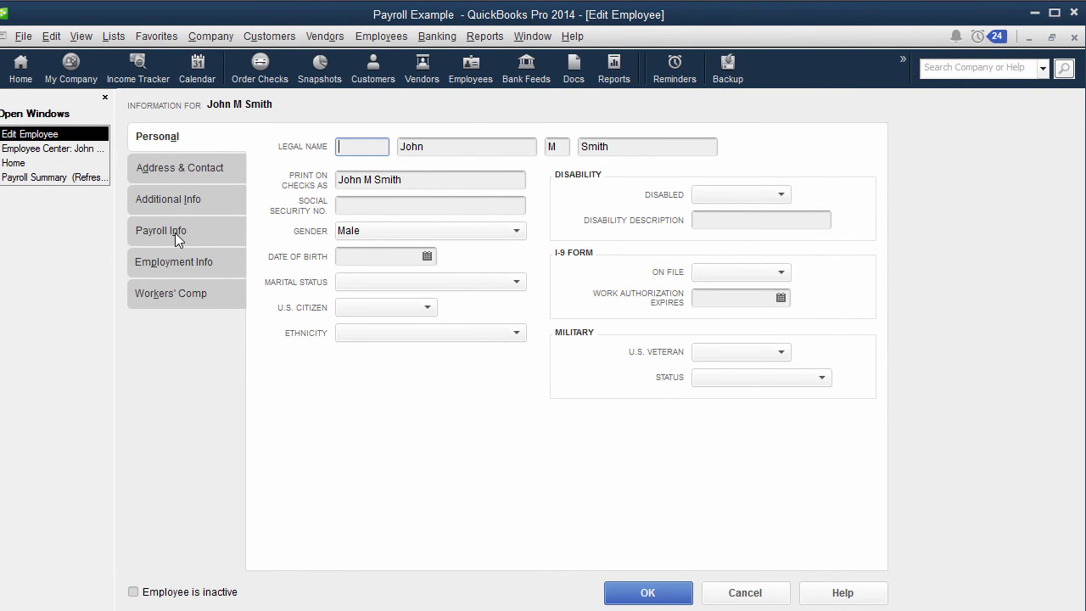
pyautogui.click(175, 233)
pyautogui.click(788, 179)
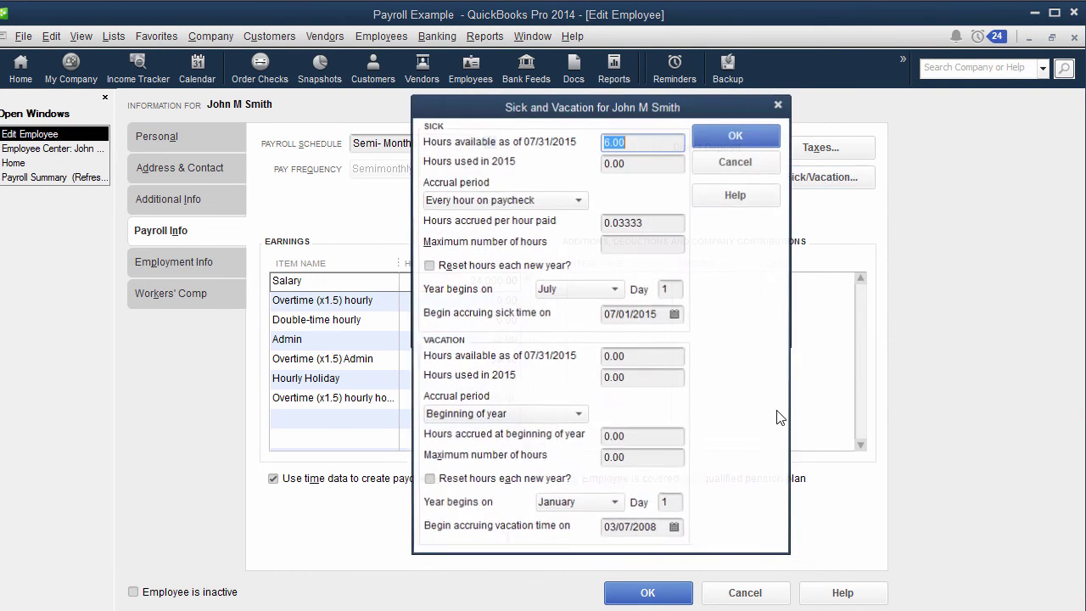
pyautogui.click(765, 139)
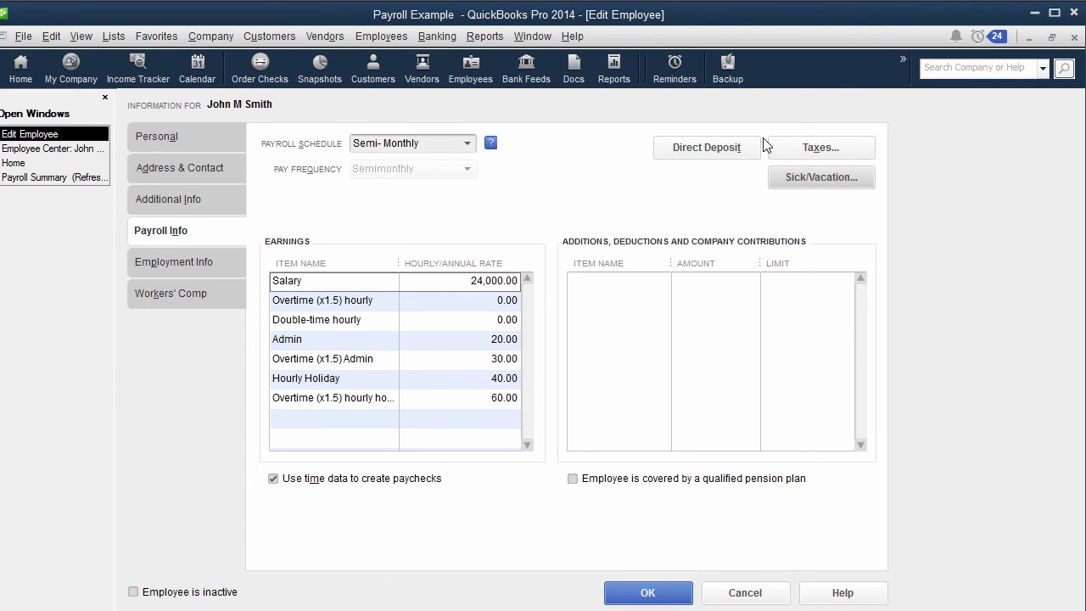